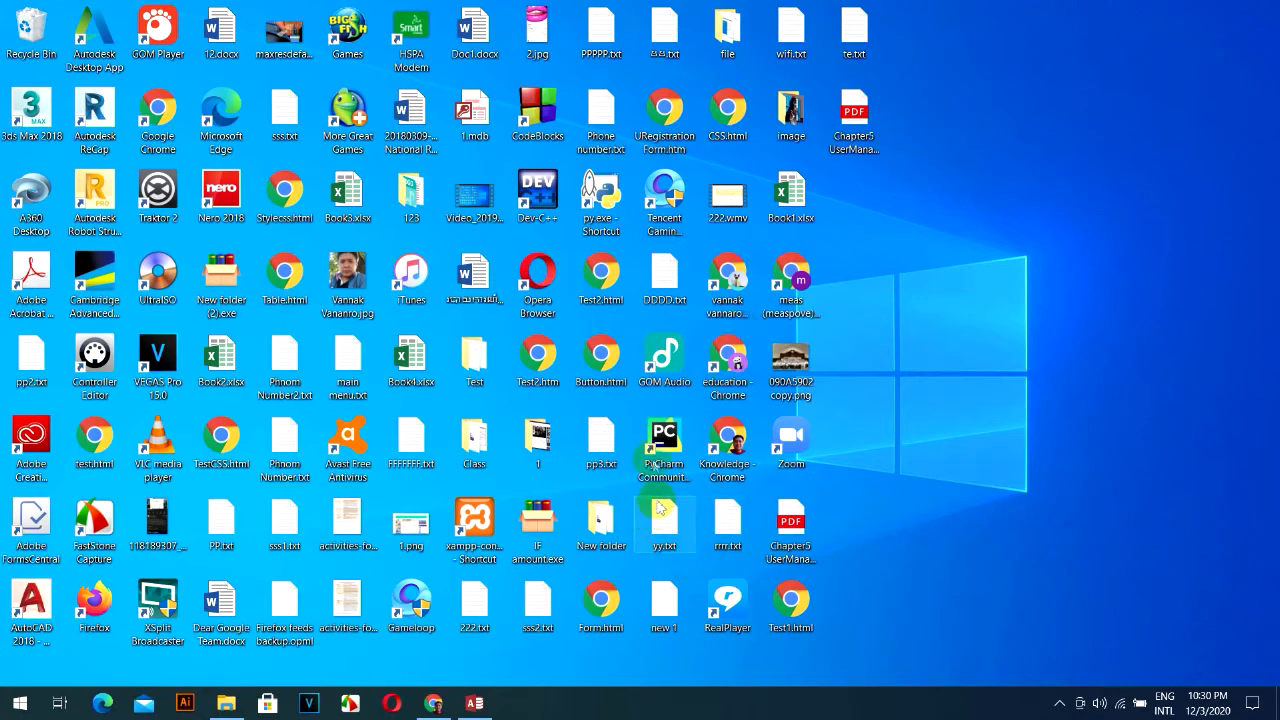
# Step: Switch to the customer database in Access and close the open tblScore table
pyautogui.click(474, 703)
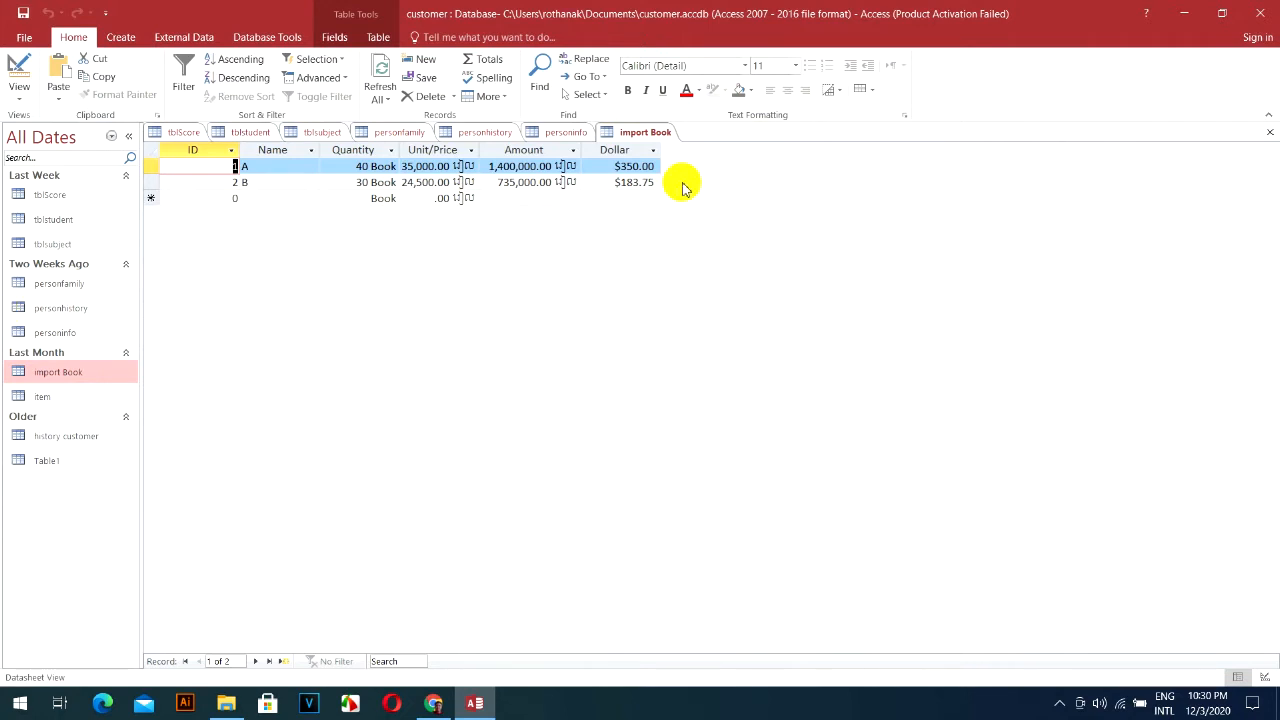
pyautogui.click(127, 40)
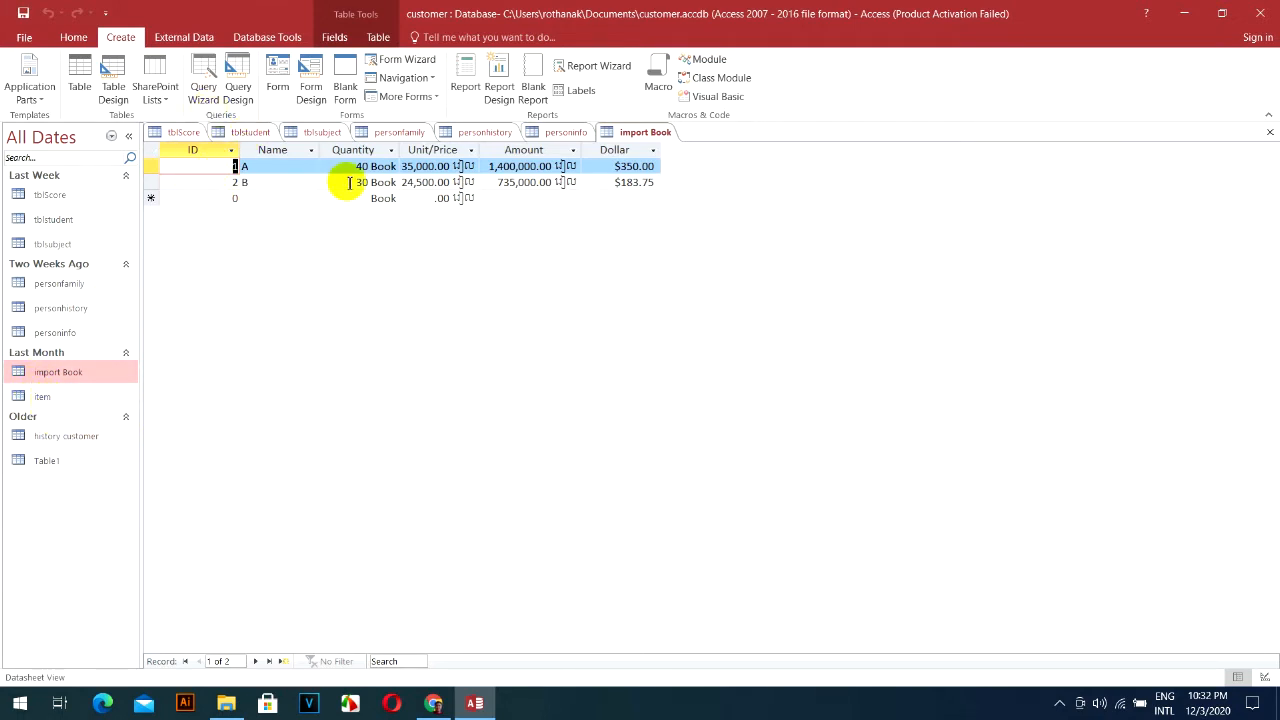
pyautogui.click(183, 135)
pyautogui.rightClick(186, 134)
pyautogui.click(208, 159)
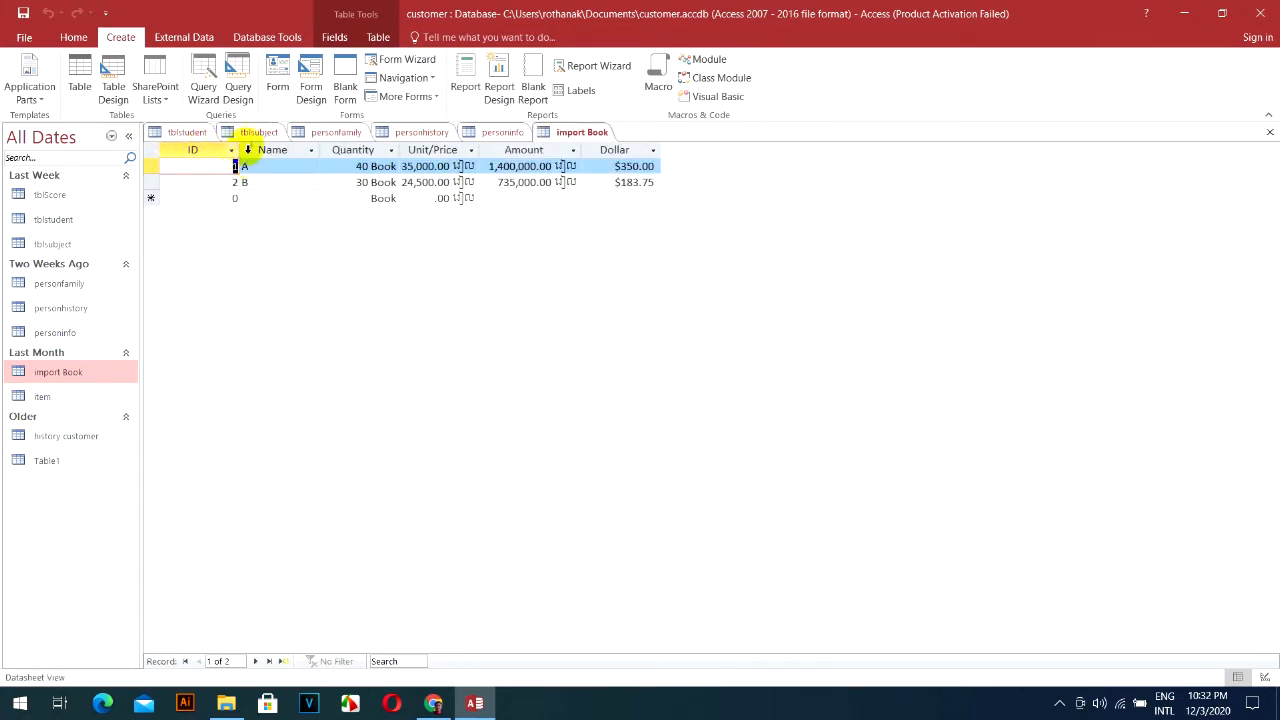
# Step: Close the open tblsubject and personfamily tables
pyautogui.click(256, 134)
pyautogui.rightClick(257, 138)
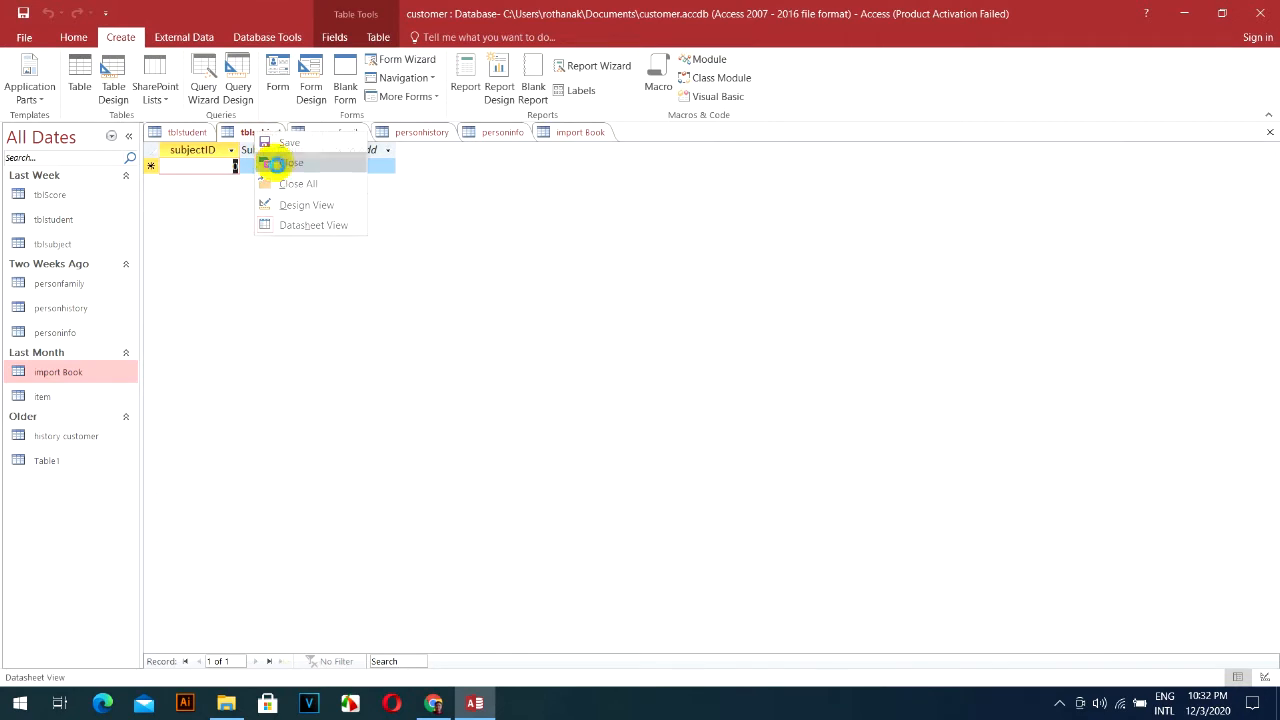
pyautogui.click(264, 165)
pyautogui.click(280, 139)
pyautogui.rightClick(282, 140)
pyautogui.click(287, 165)
# Step: Close the personhistory, personinfo and tblstudent tables, leaving only import Book open
pyautogui.click(288, 138)
pyautogui.rightClick(289, 138)
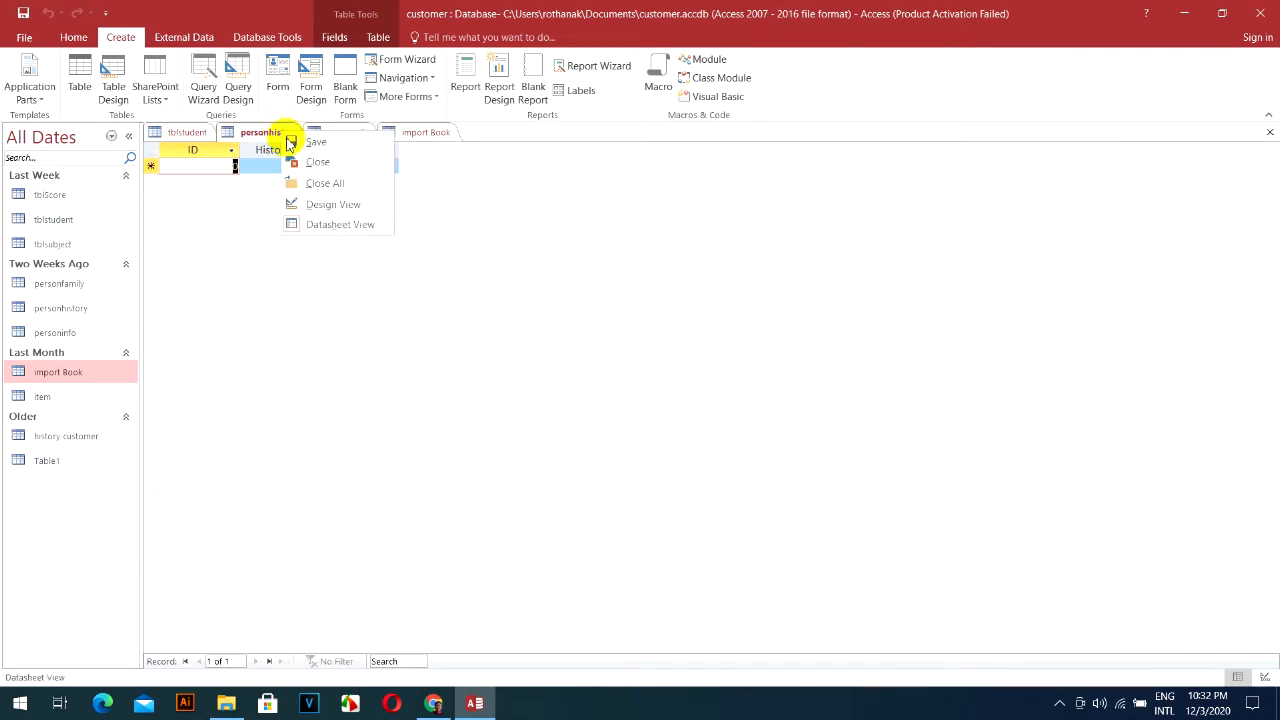
pyautogui.click(293, 162)
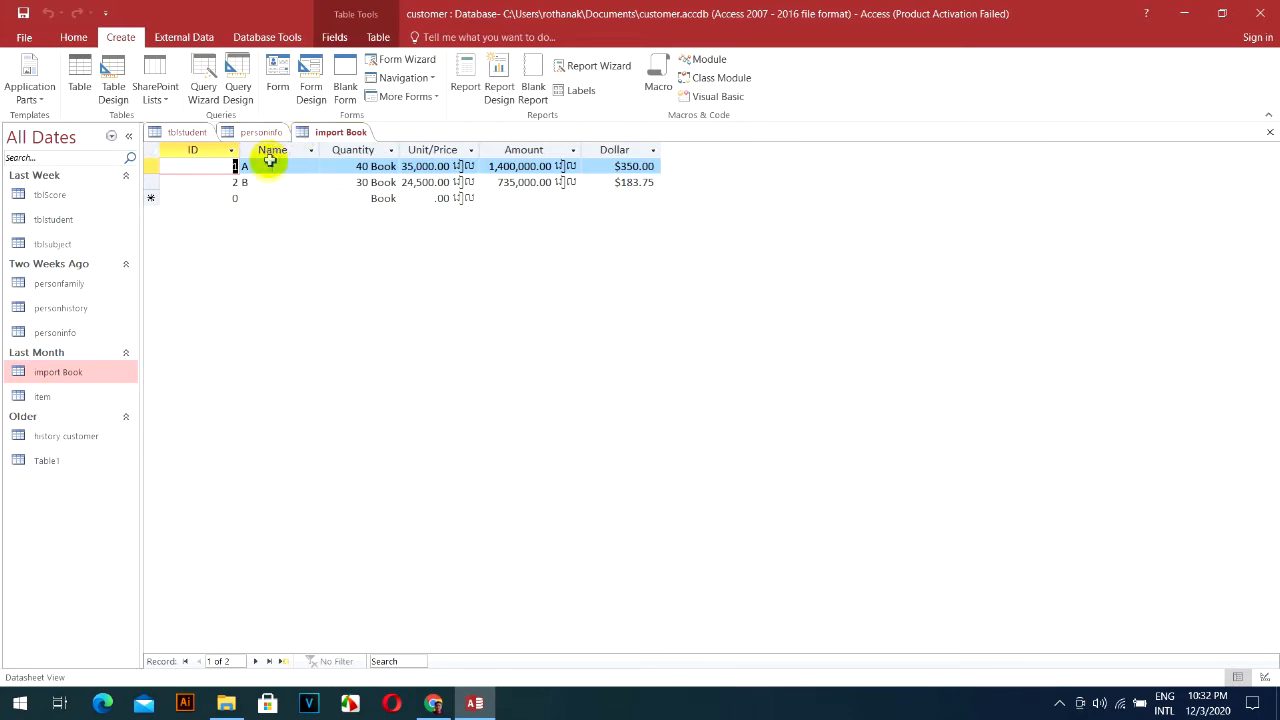
pyautogui.rightClick(255, 133)
pyautogui.click(270, 160)
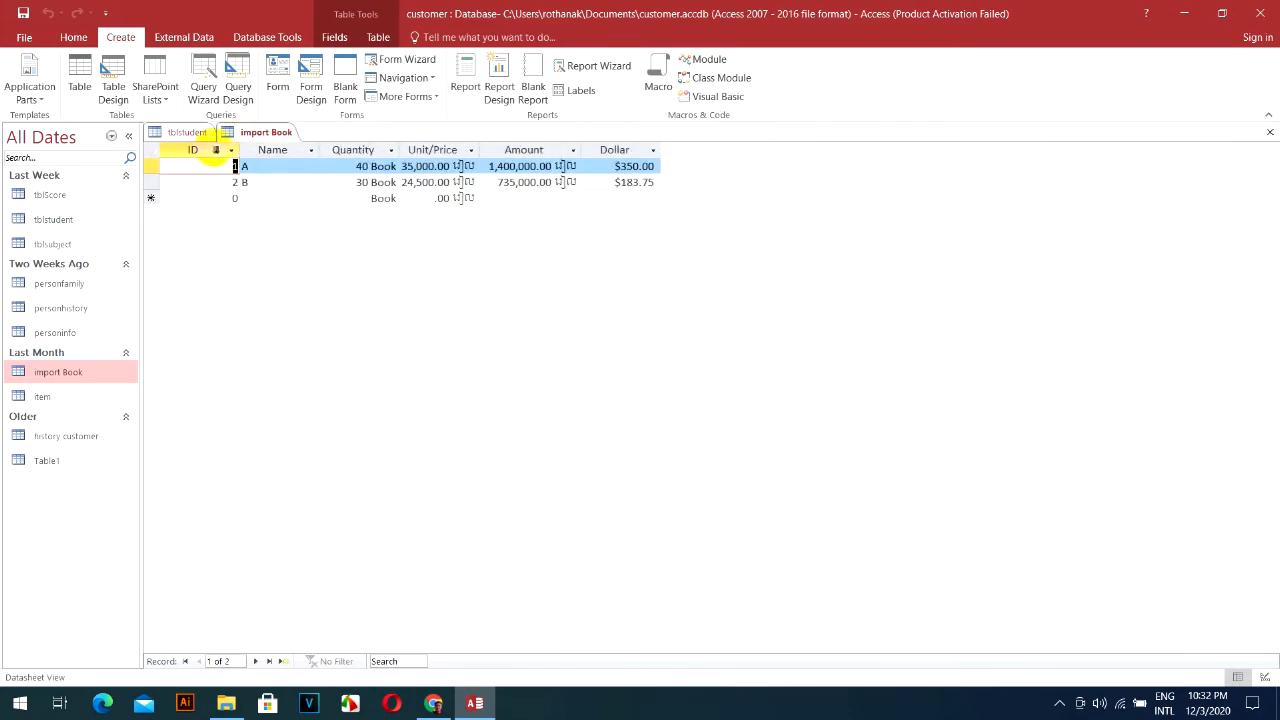
pyautogui.rightClick(193, 136)
pyautogui.click(206, 158)
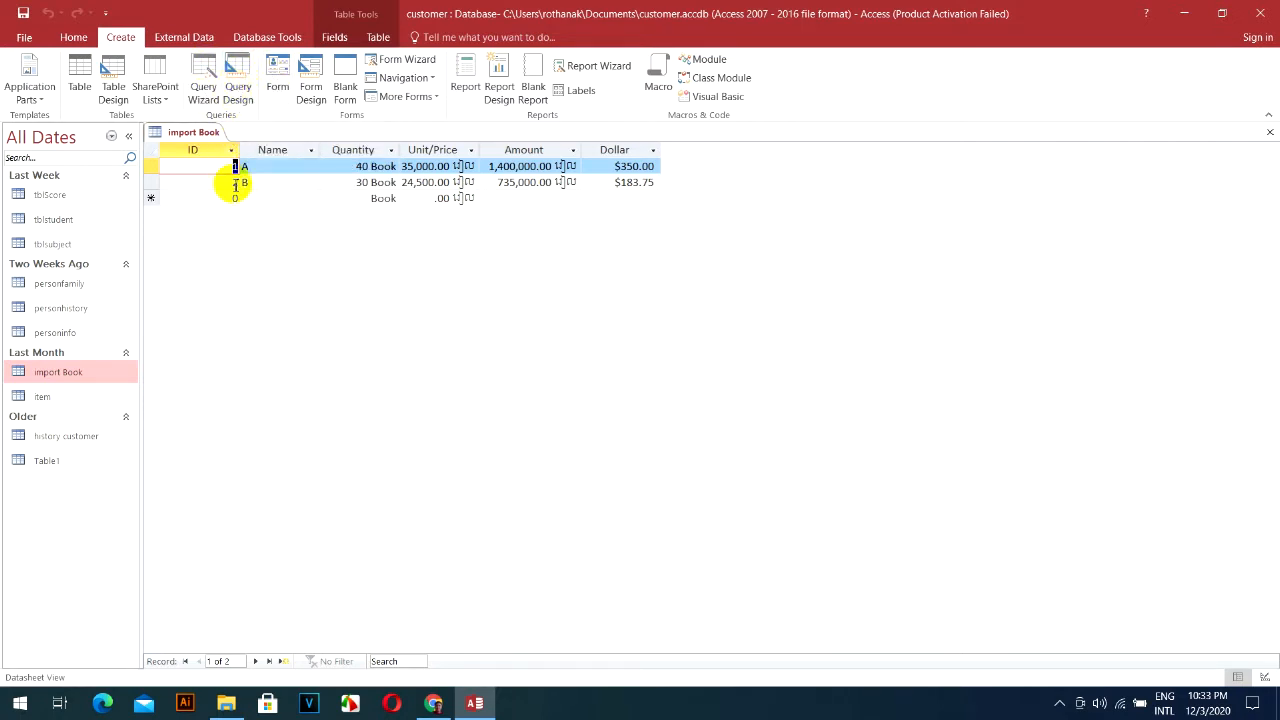
# Step: Create a new query in Design view and add the import Book table as its only source
pyautogui.click(241, 84)
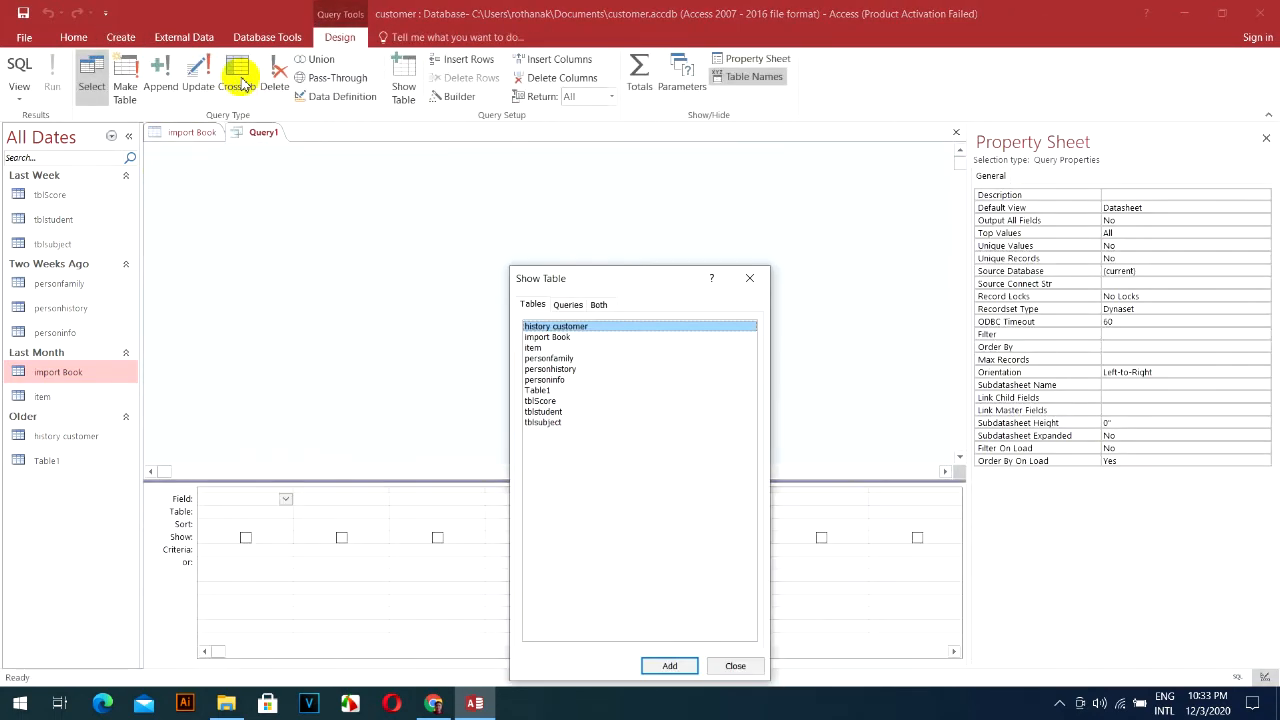
pyautogui.moveTo(589, 279); pyautogui.dragTo(620, 182)
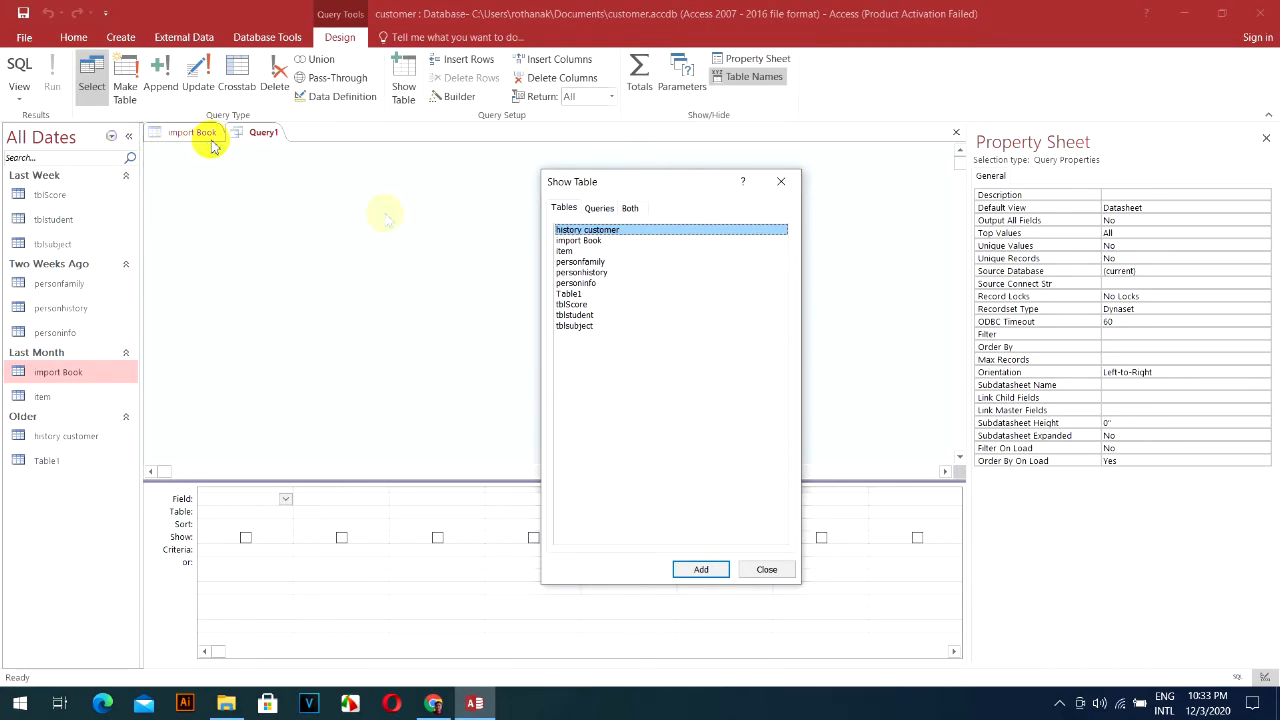
pyautogui.click(575, 242)
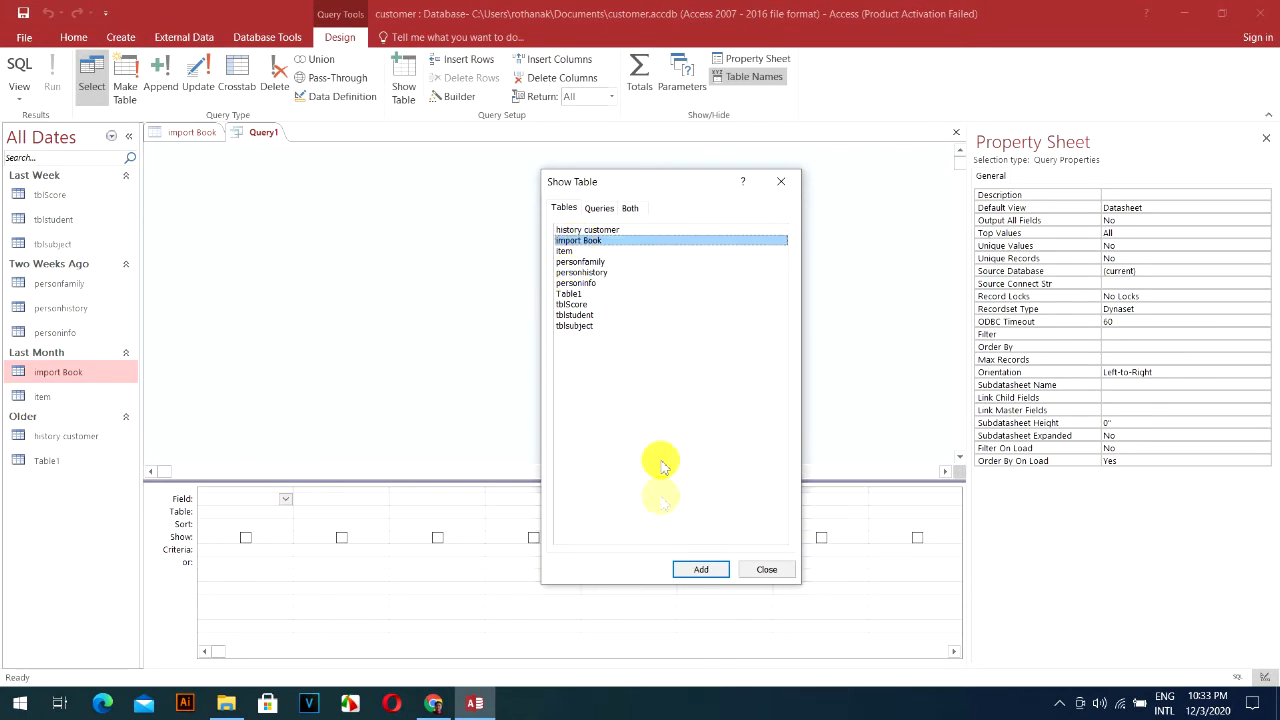
pyautogui.click(699, 570)
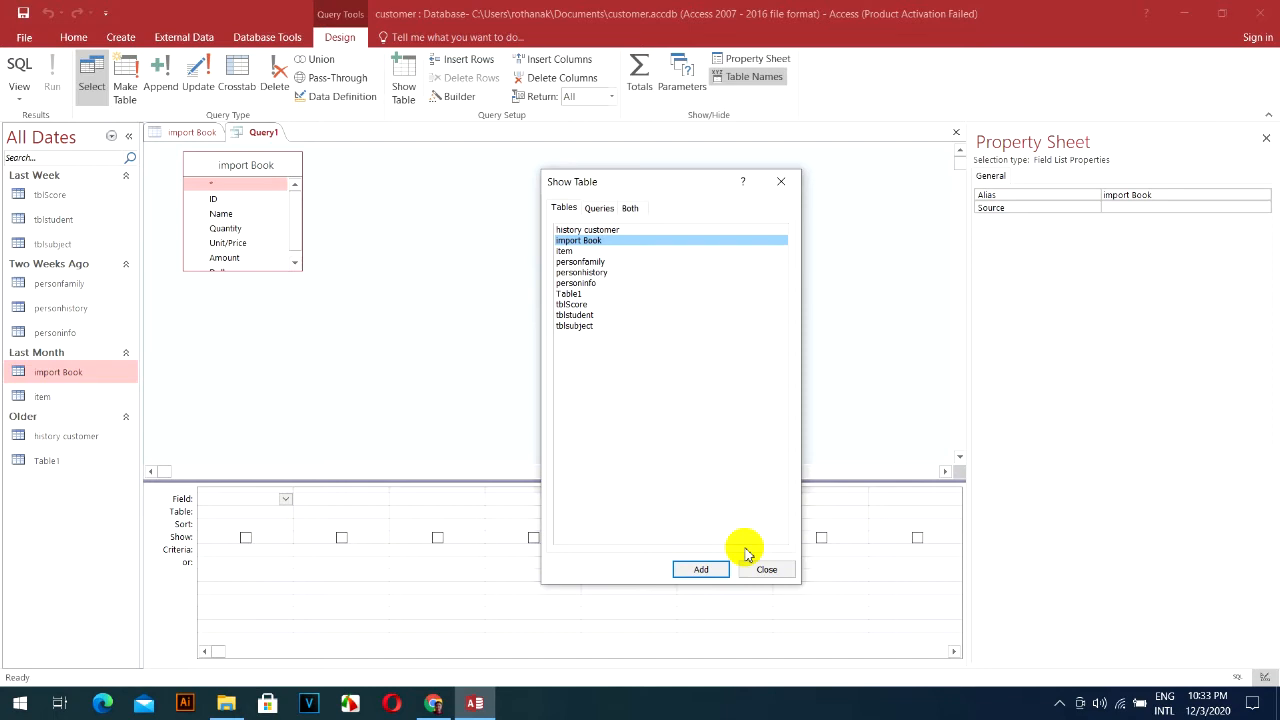
pyautogui.click(575, 283)
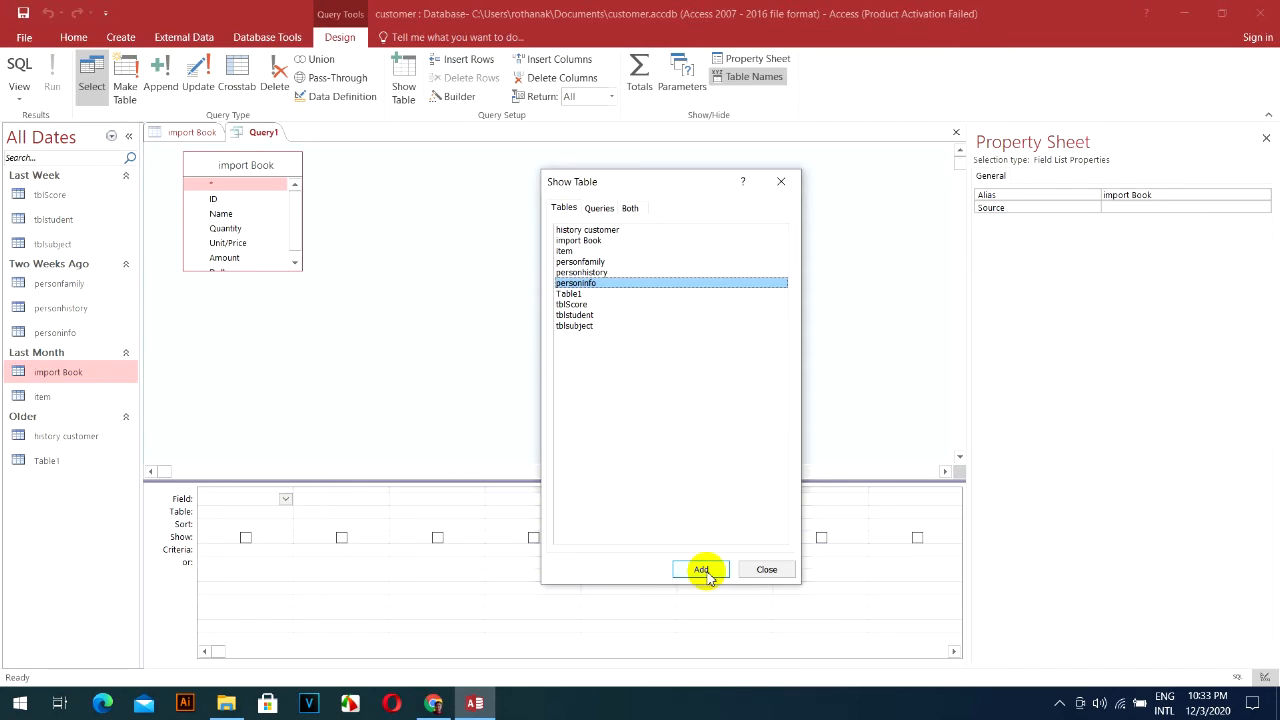
pyautogui.click(779, 570)
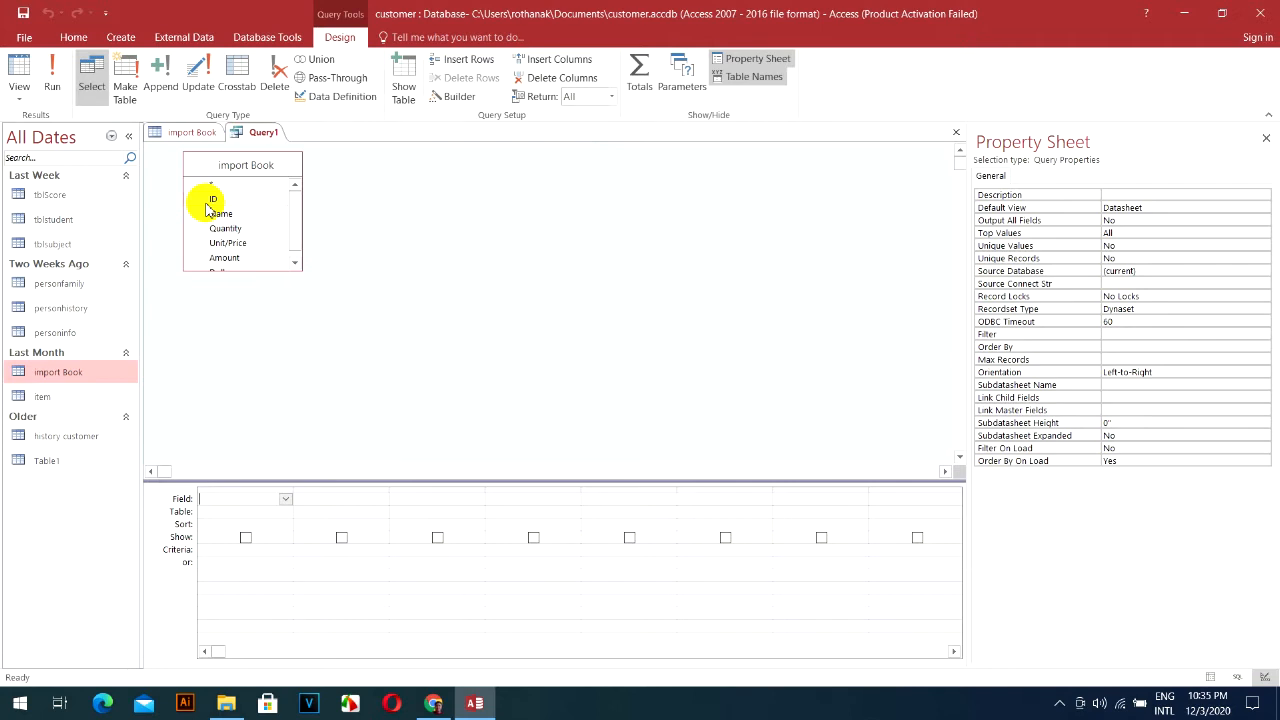
# Step: Check the import Book datasheet, and add its ID and Name fields to the first two columns of the query grid
pyautogui.click(190, 132)
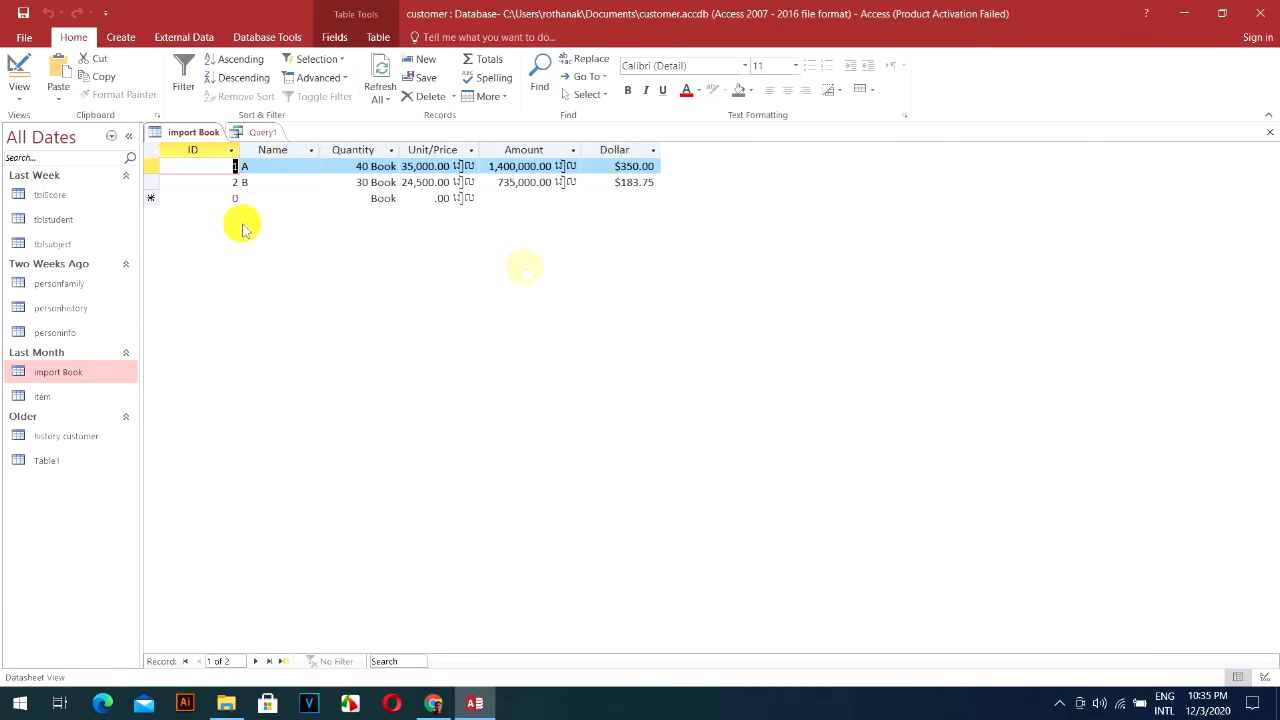
pyautogui.click(262, 132)
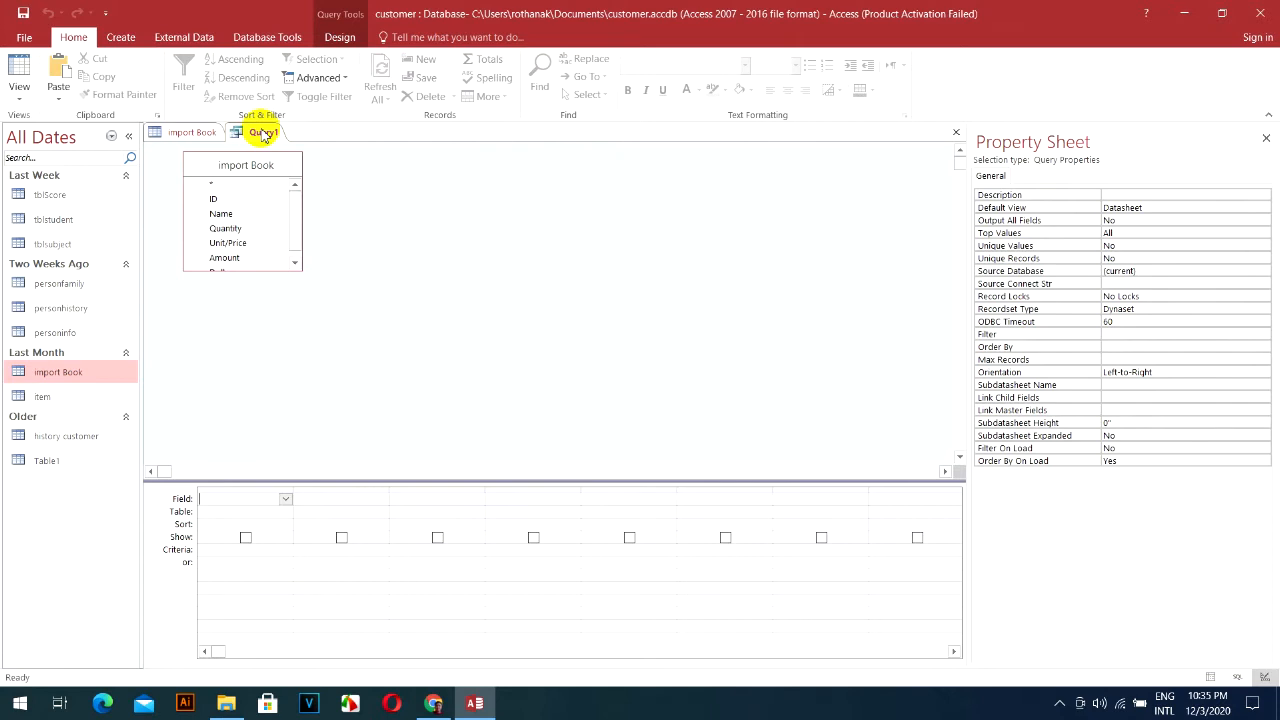
pyautogui.click(215, 201)
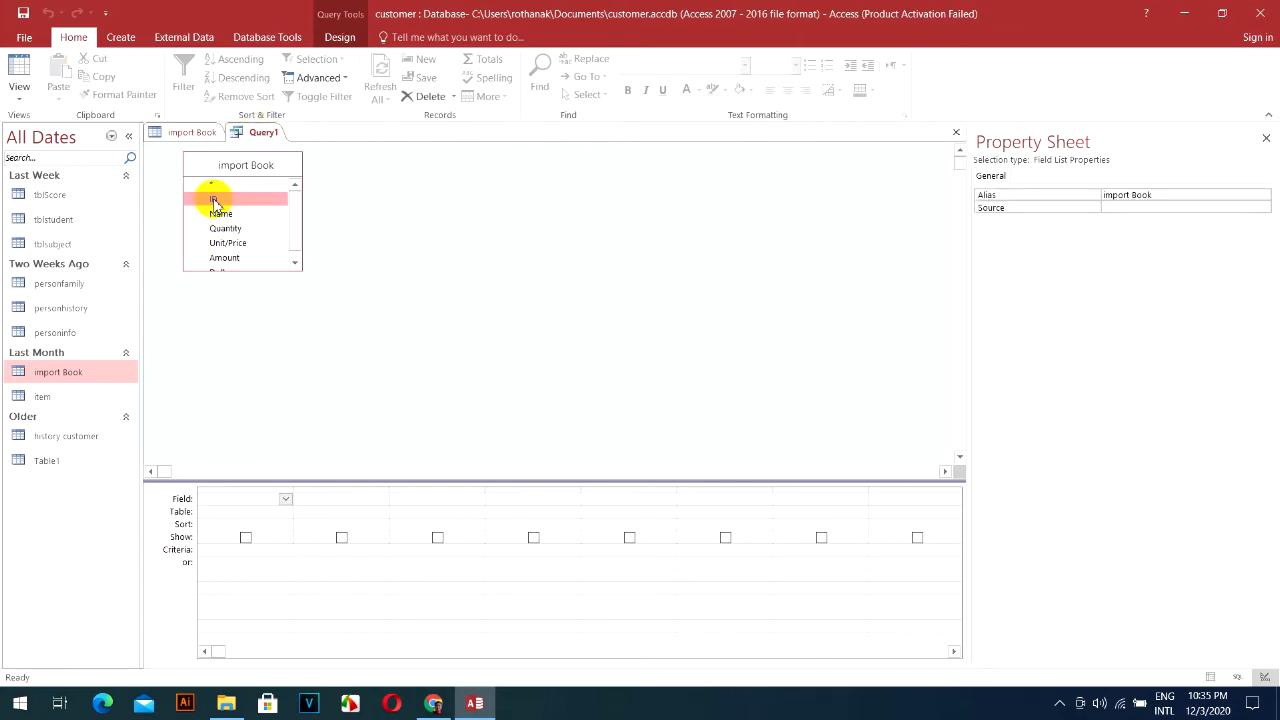
pyautogui.moveTo(213, 201); pyautogui.dragTo(236, 499)
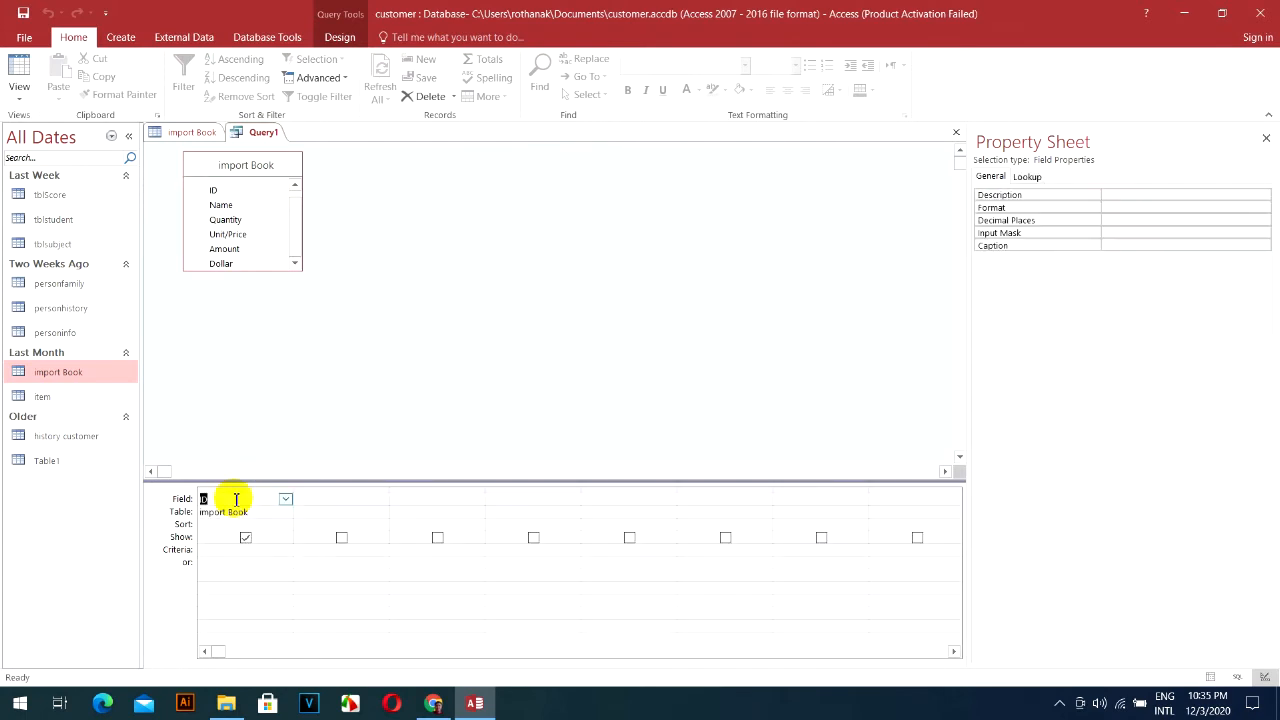
pyautogui.click(322, 501)
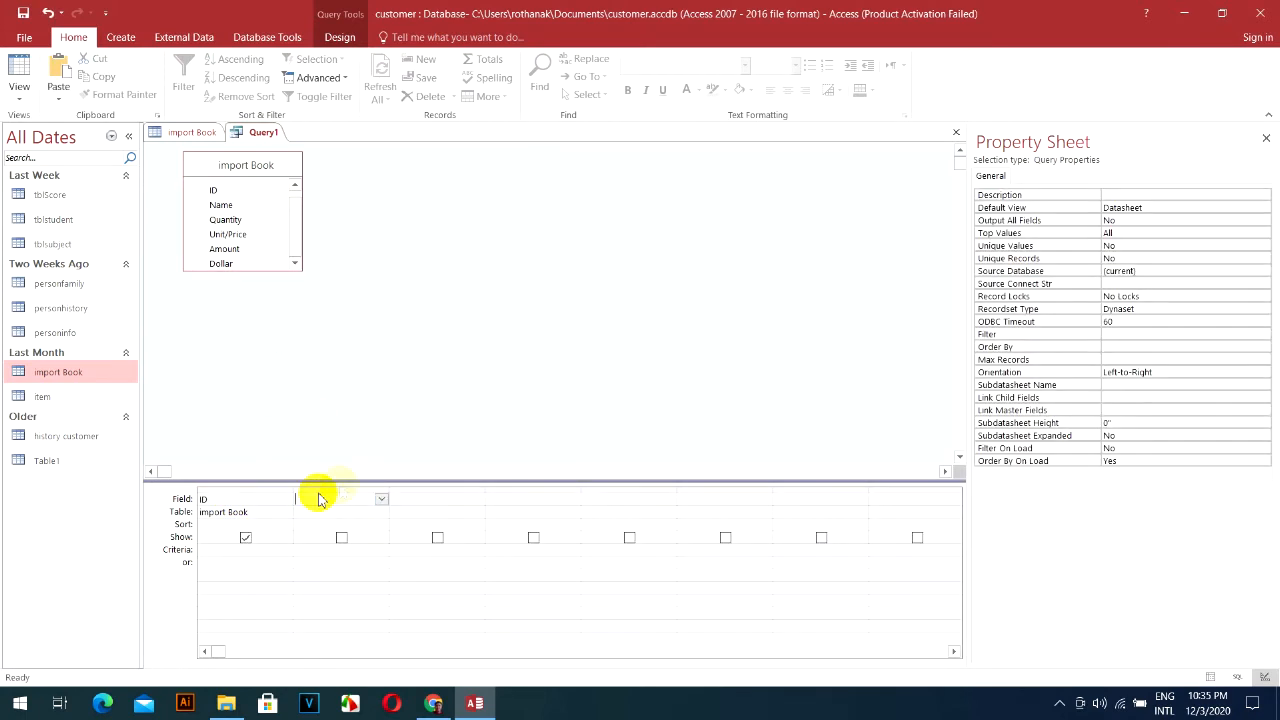
pyautogui.click(382, 499)
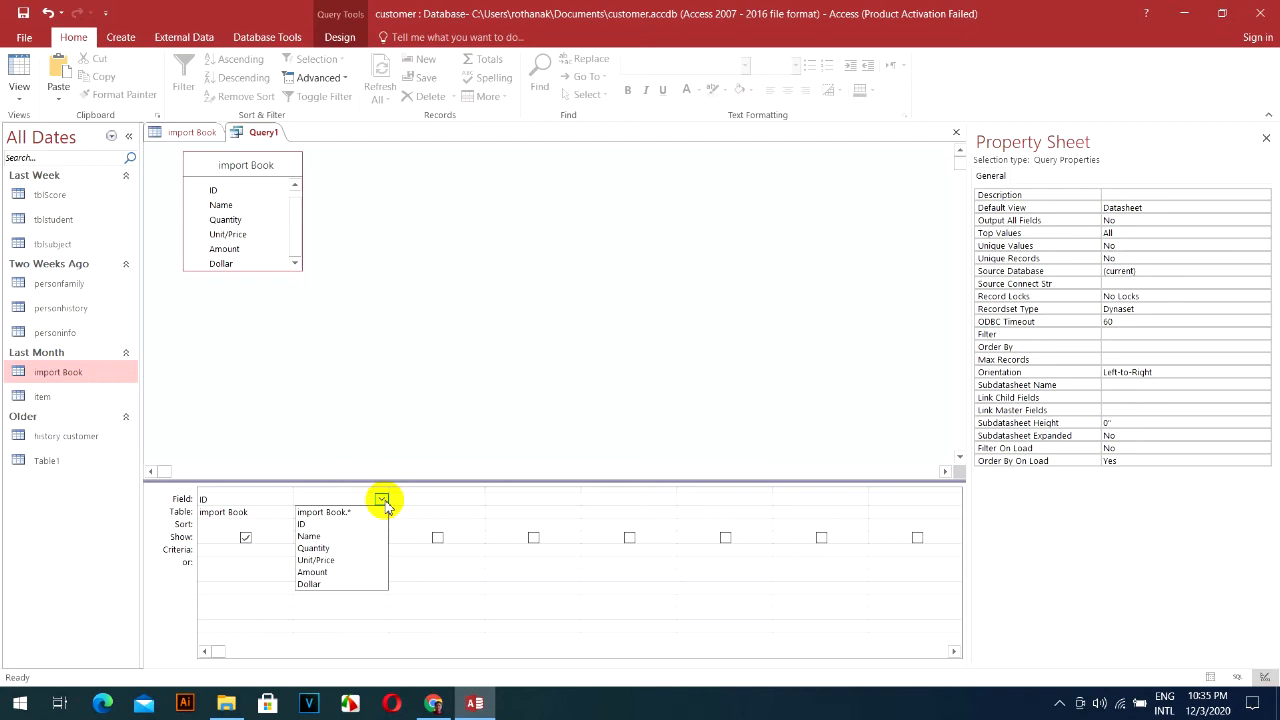
pyautogui.click(345, 537)
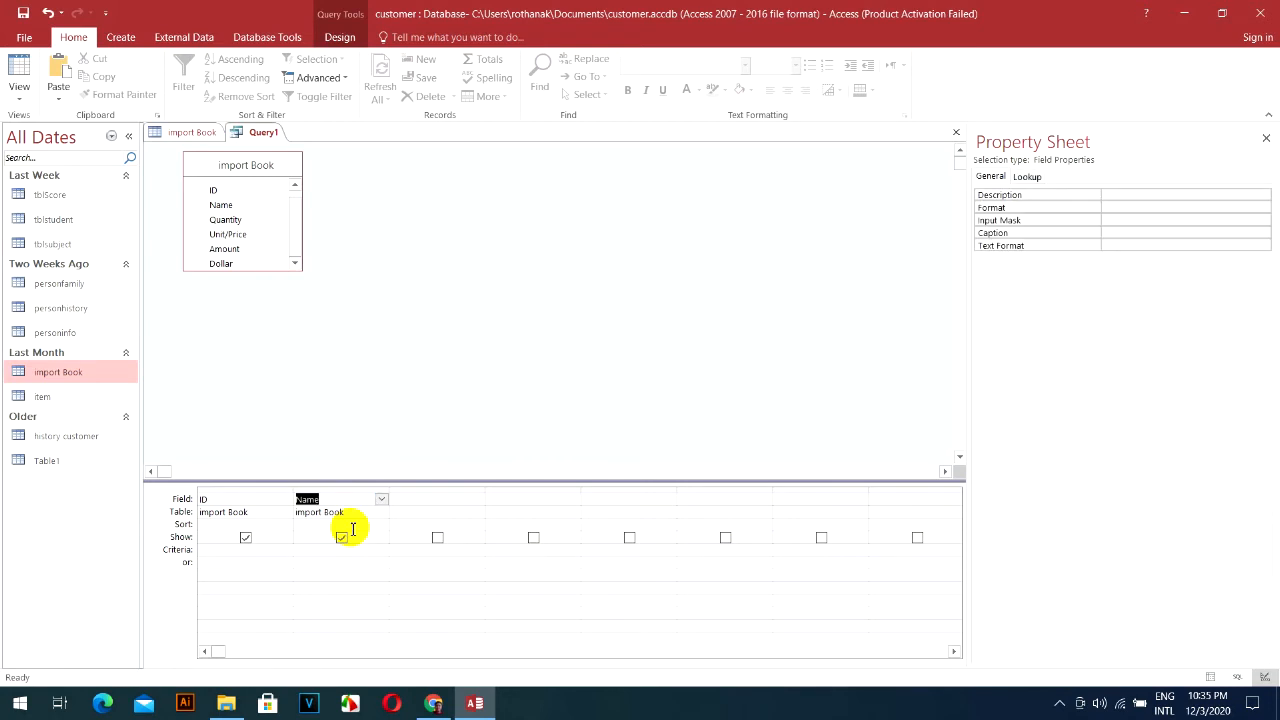
# Step: Add the Quantity and Unit/Price fields to the third and fourth columns of the query grid
pyautogui.click(430, 500)
pyautogui.click(477, 499)
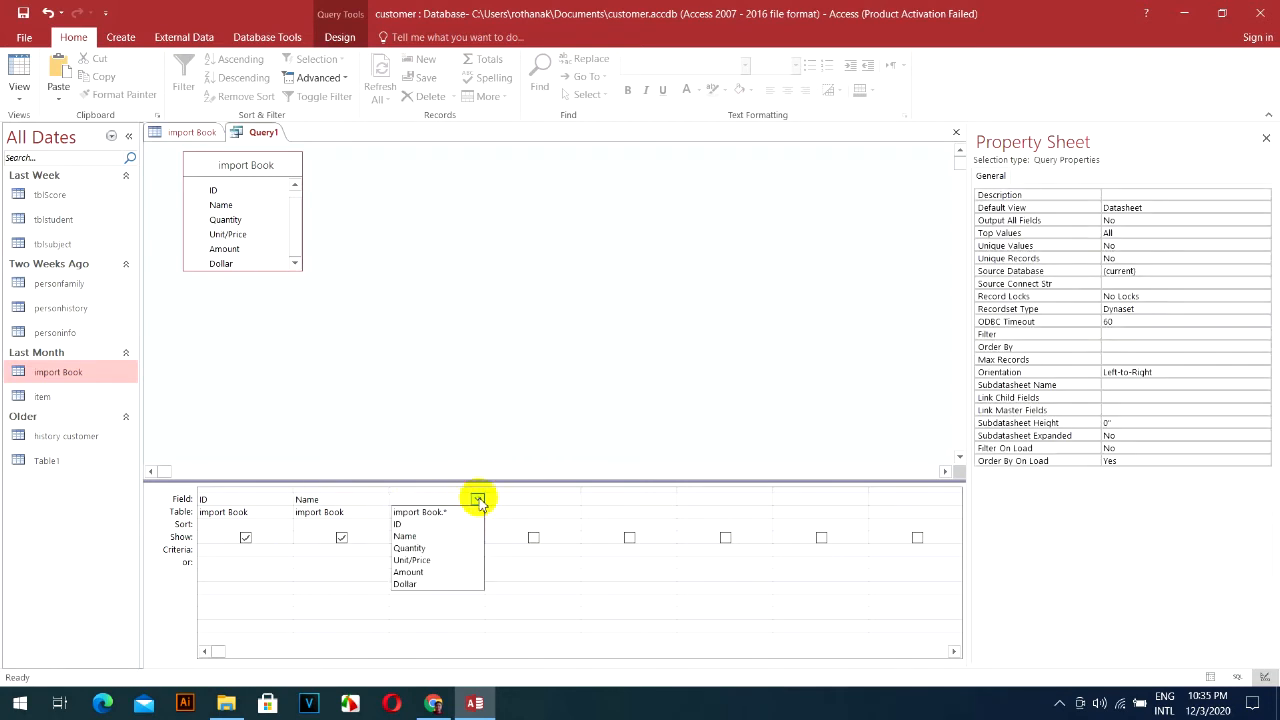
pyautogui.click(434, 550)
pyautogui.click(522, 498)
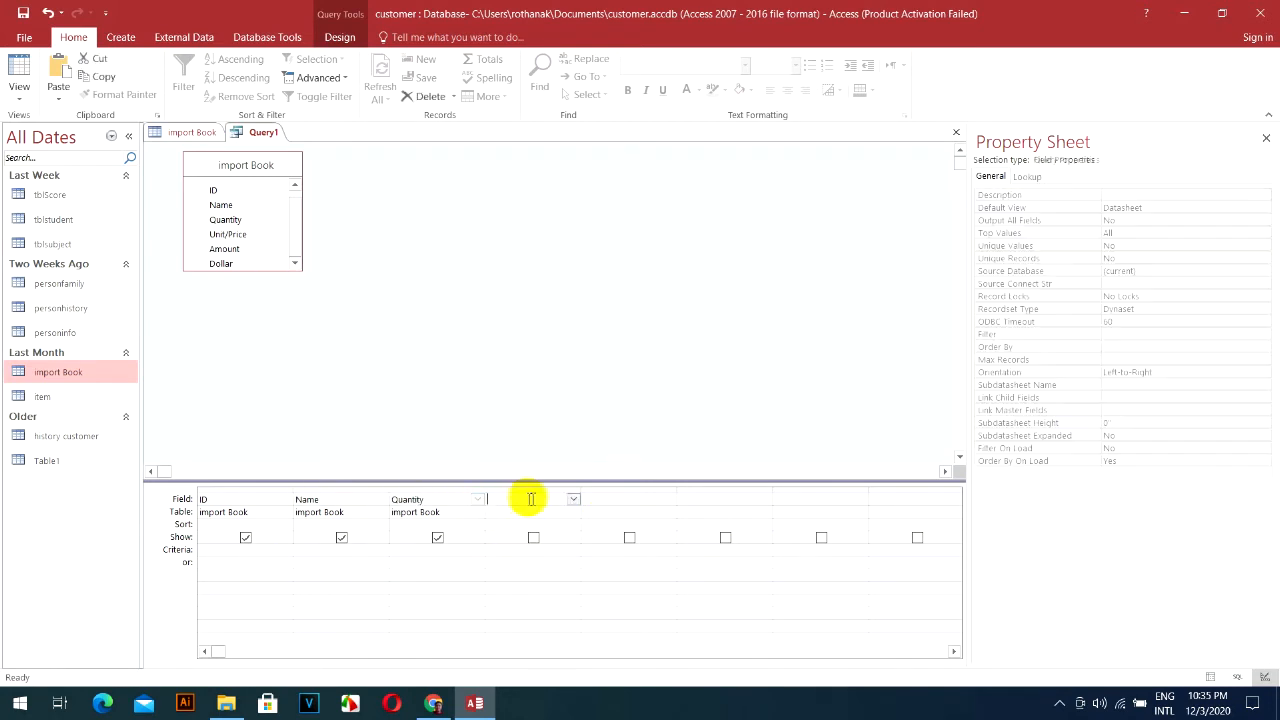
pyautogui.click(573, 499)
pyautogui.click(530, 561)
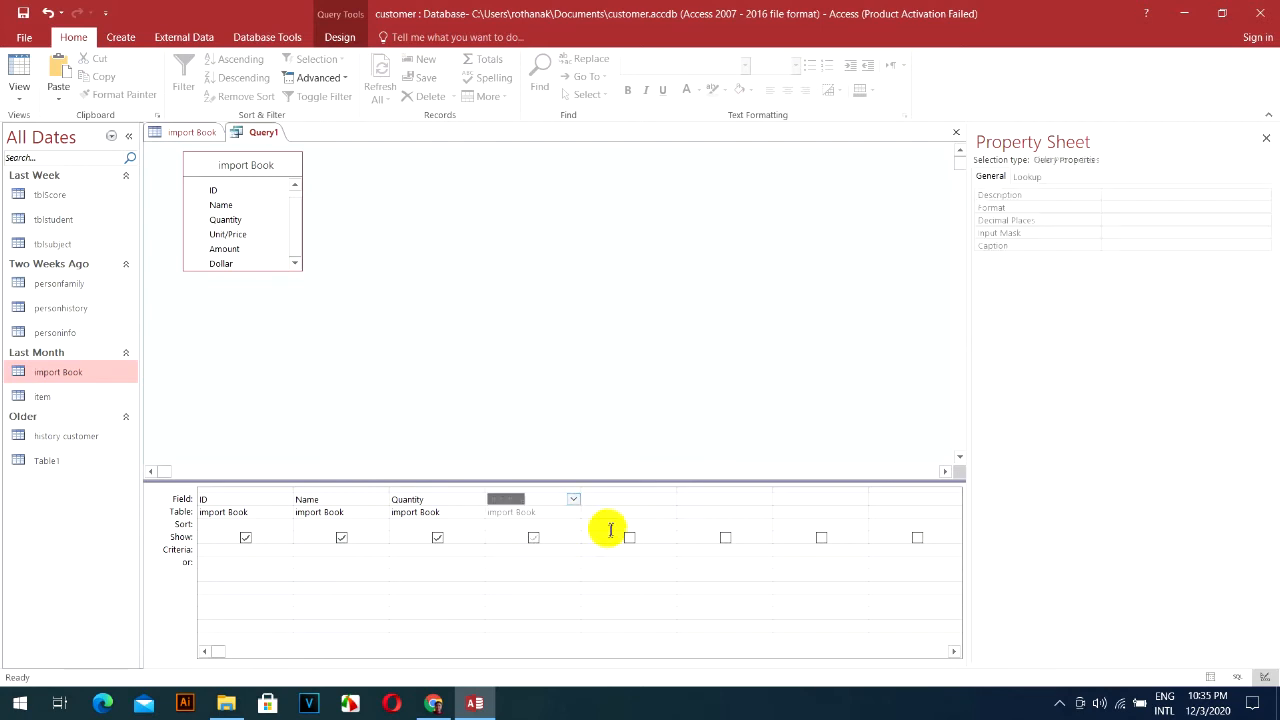
# Step: Add the Amount and Dollar fields to the fifth and sixth columns of the query grid
pyautogui.click(635, 501)
pyautogui.click(670, 500)
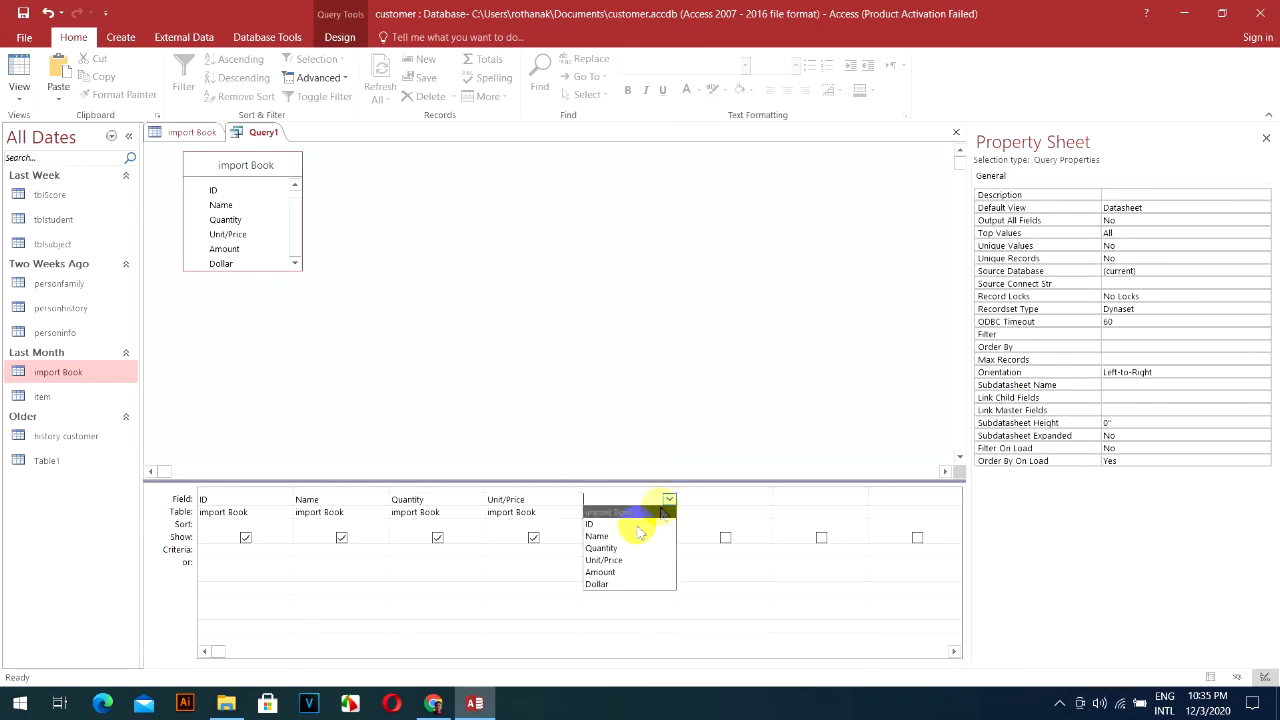
pyautogui.click(603, 574)
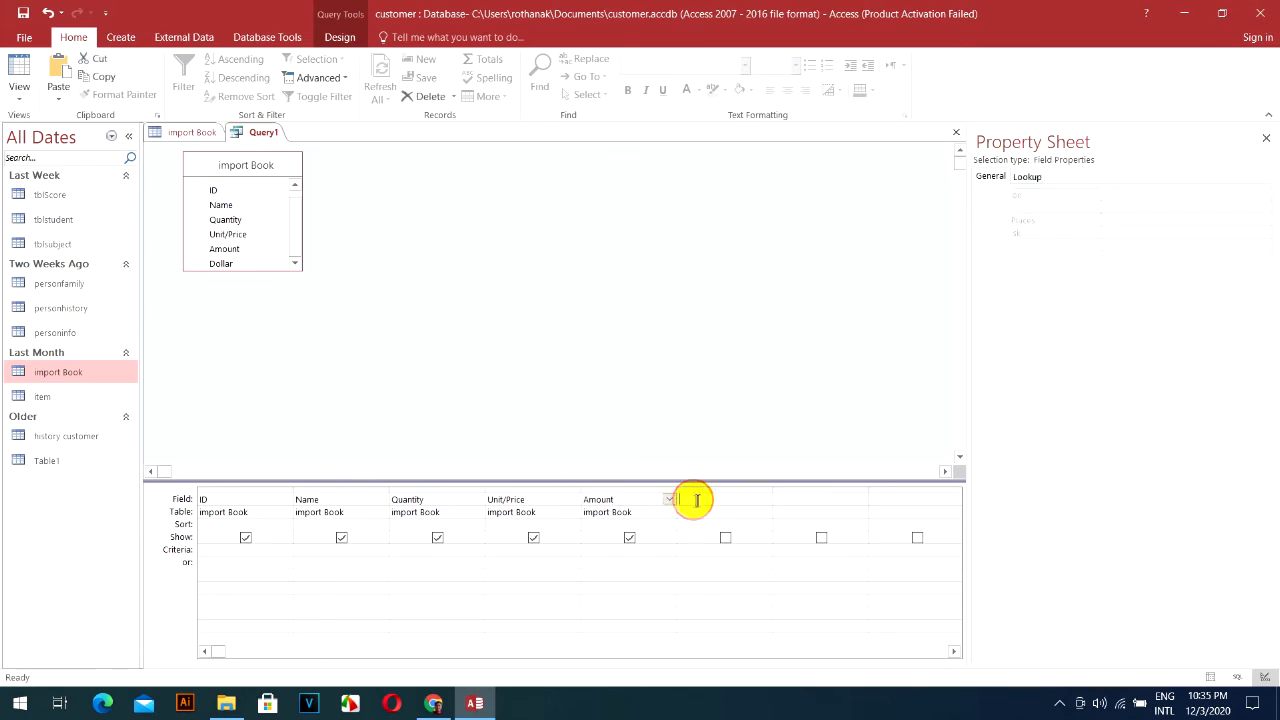
pyautogui.click(694, 500)
pyautogui.click(765, 499)
pyautogui.click(713, 585)
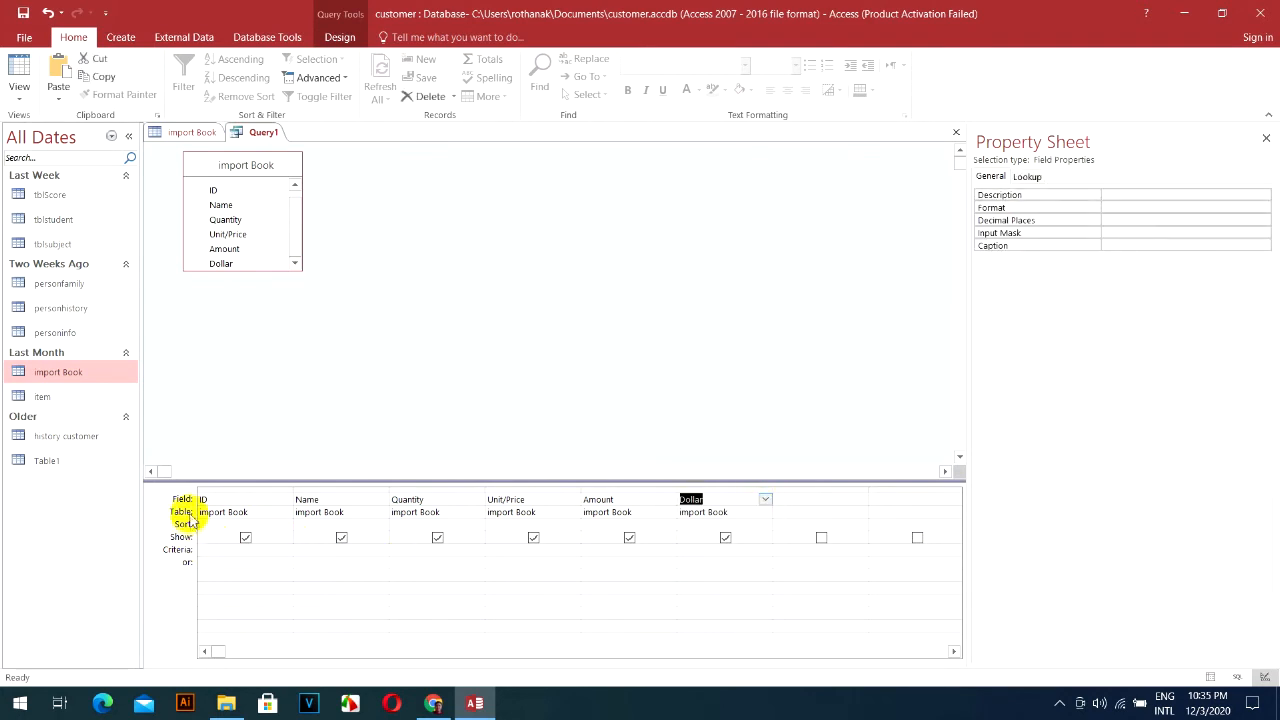
# Step: Examine the Field and Table rows of the ID and Name columns in the query grid
pyautogui.click(208, 518)
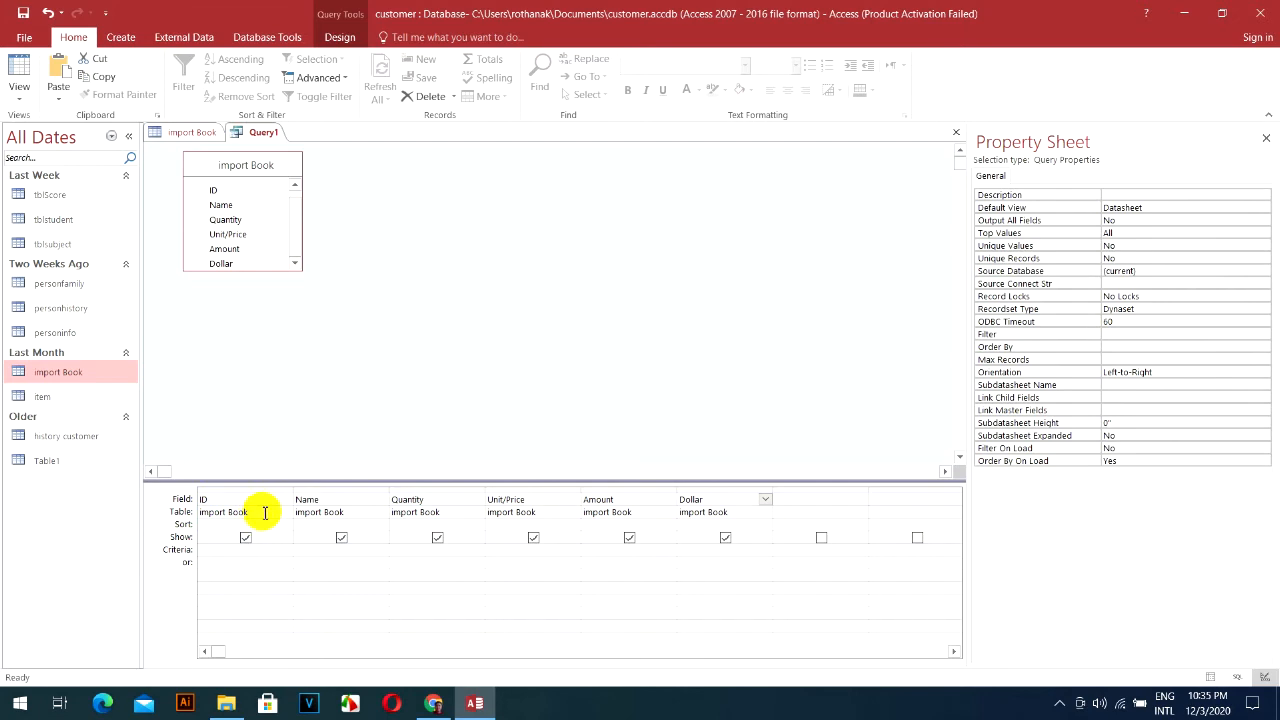
pyautogui.click(200, 513)
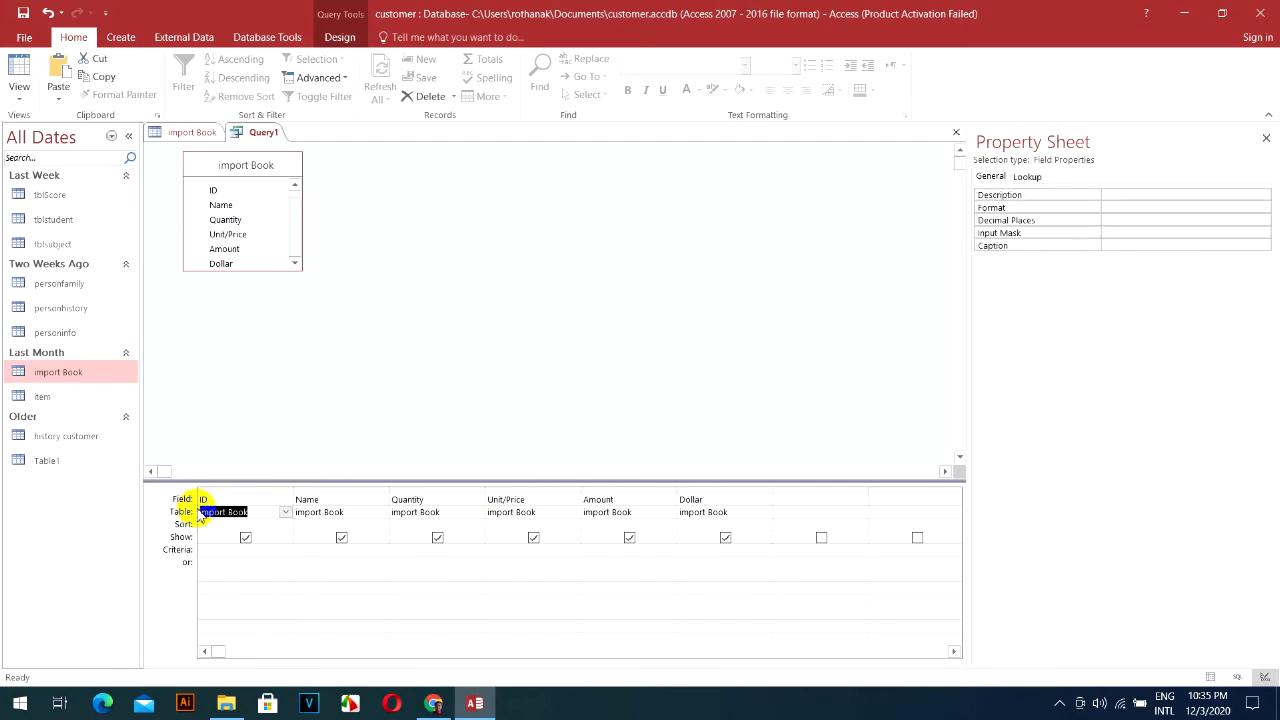
pyautogui.click(200, 499)
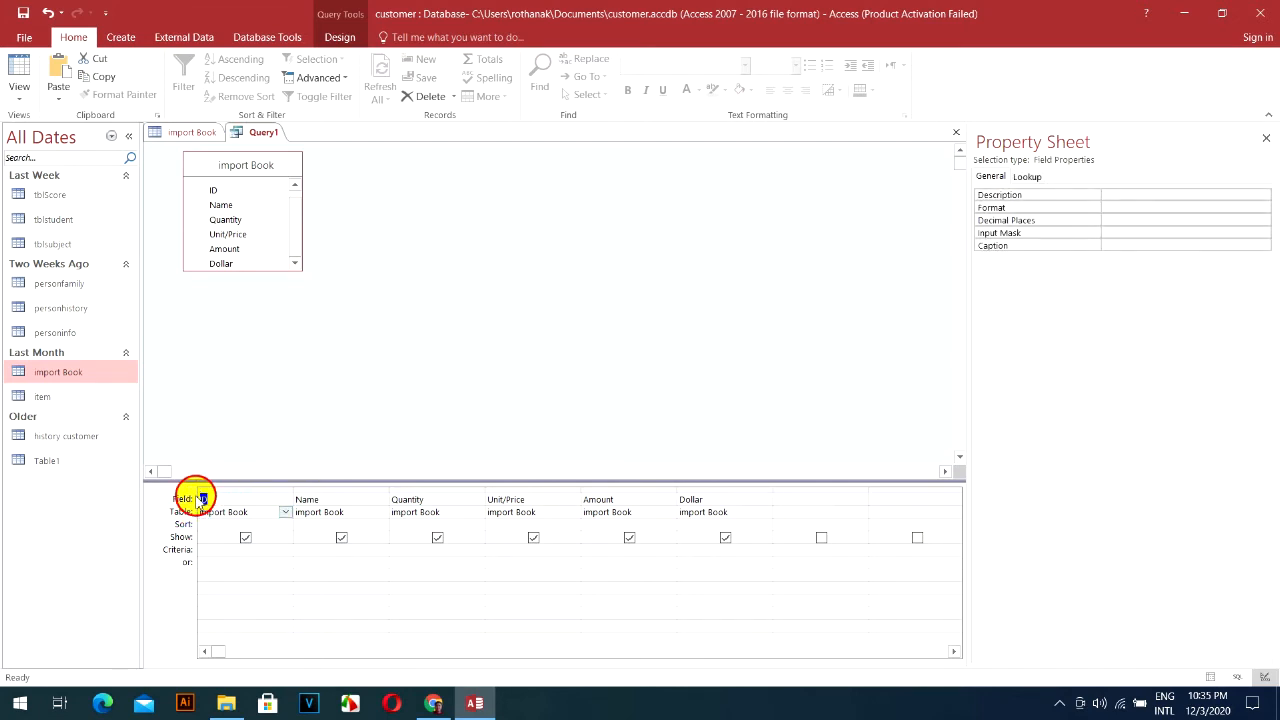
pyautogui.click(330, 500)
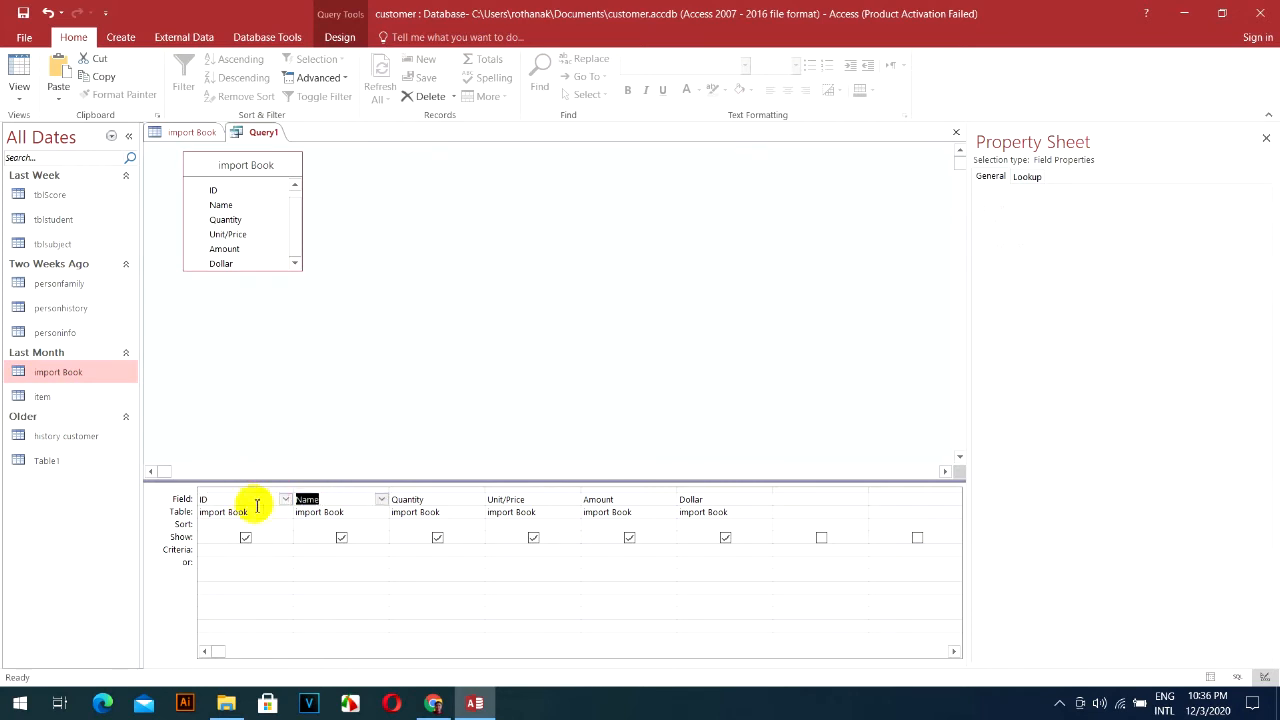
pyautogui.click(205, 512)
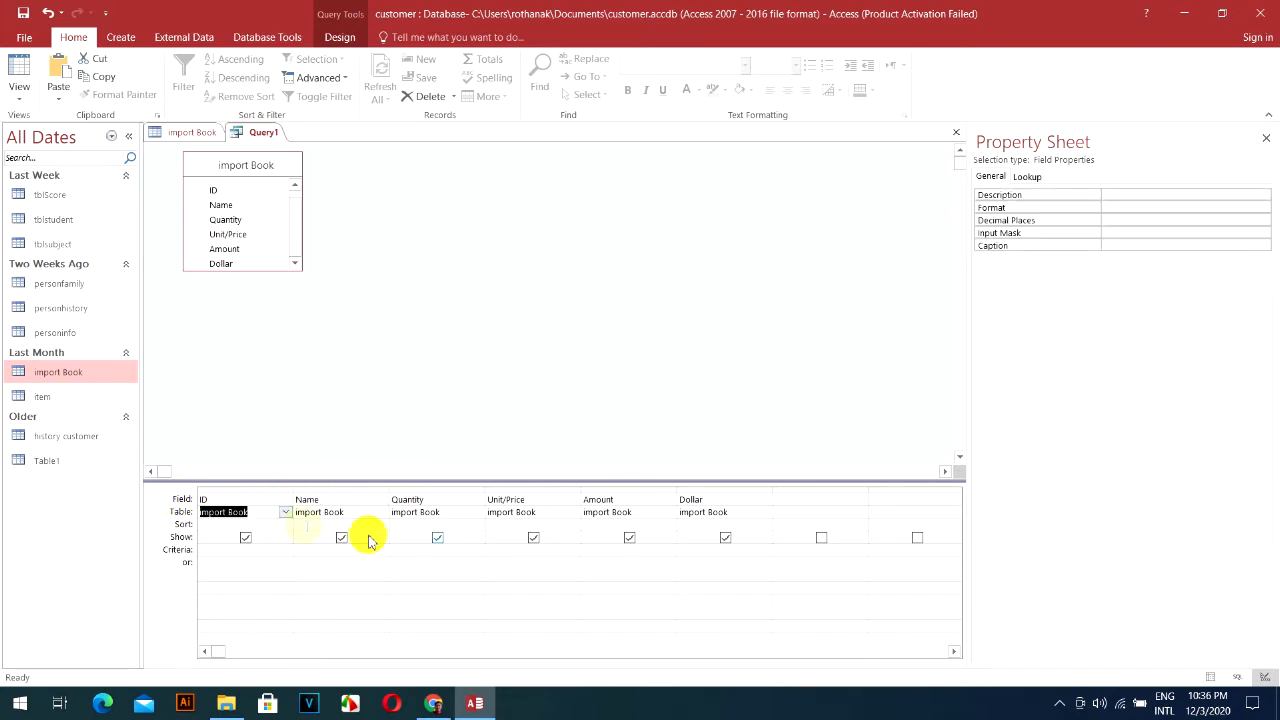
pyautogui.doubleClick(325, 512)
pyautogui.moveTo(326, 514); pyautogui.dragTo(161, 516)
pyautogui.click(260, 515)
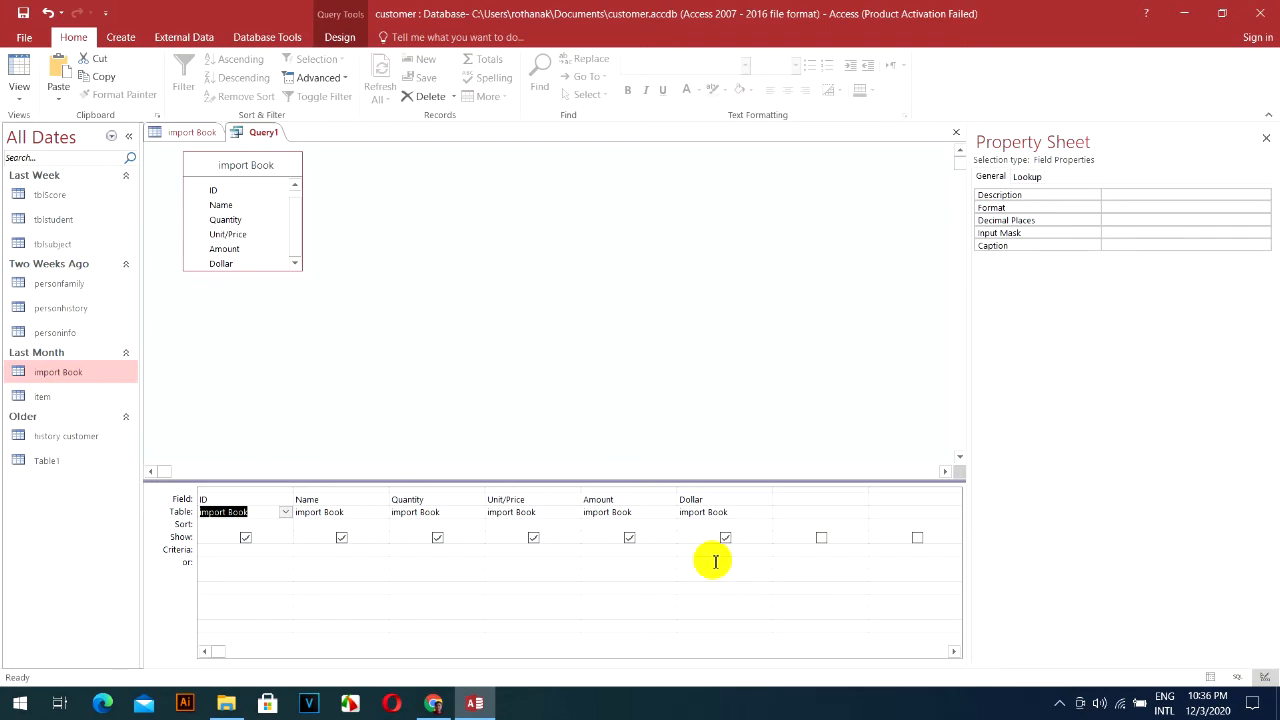
# Step: Turn the Show option of the Dollar column off and back on
pyautogui.click(726, 539)
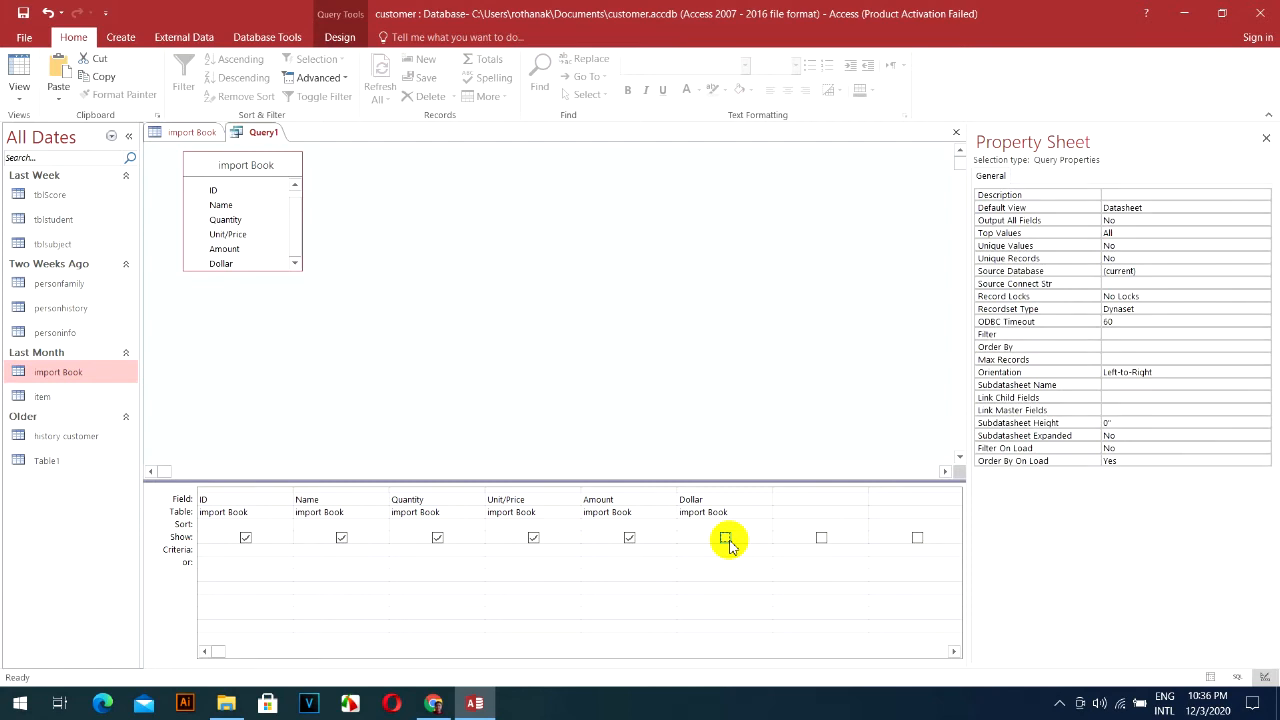
pyautogui.click(726, 539)
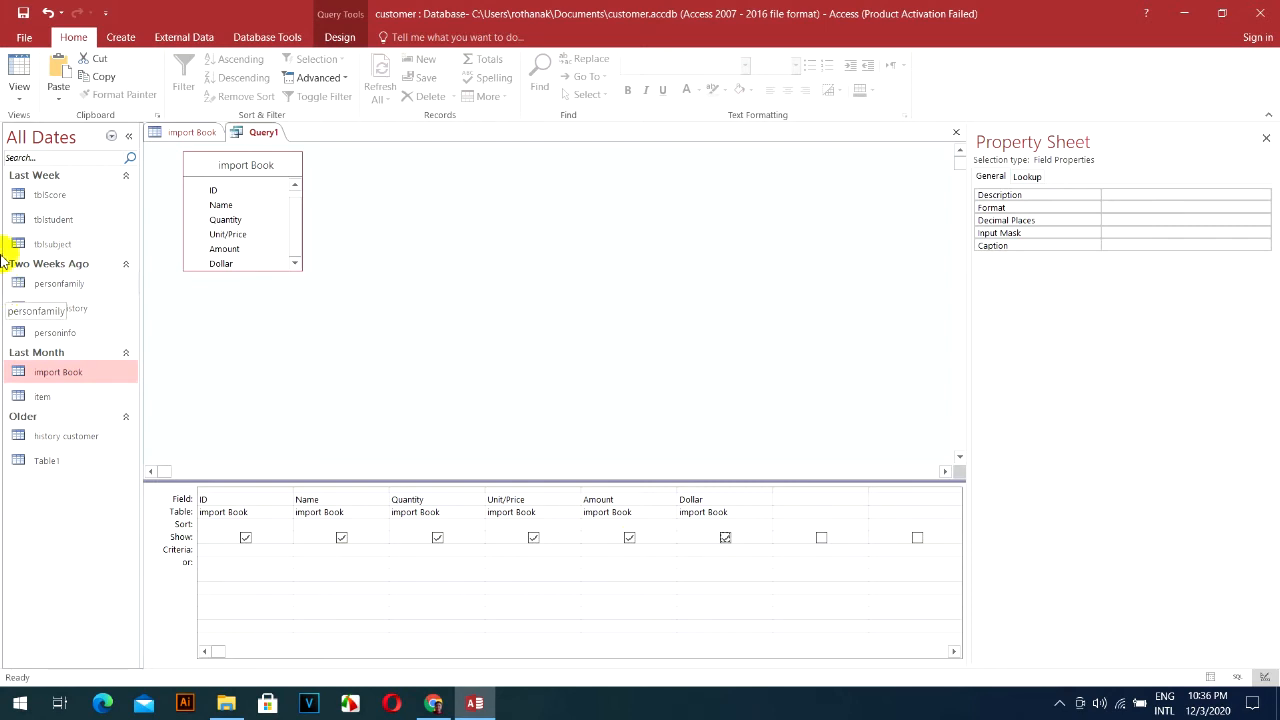
# Step: Preview the query with all six fields in Datasheet View and return to Design View
pyautogui.click(19, 97)
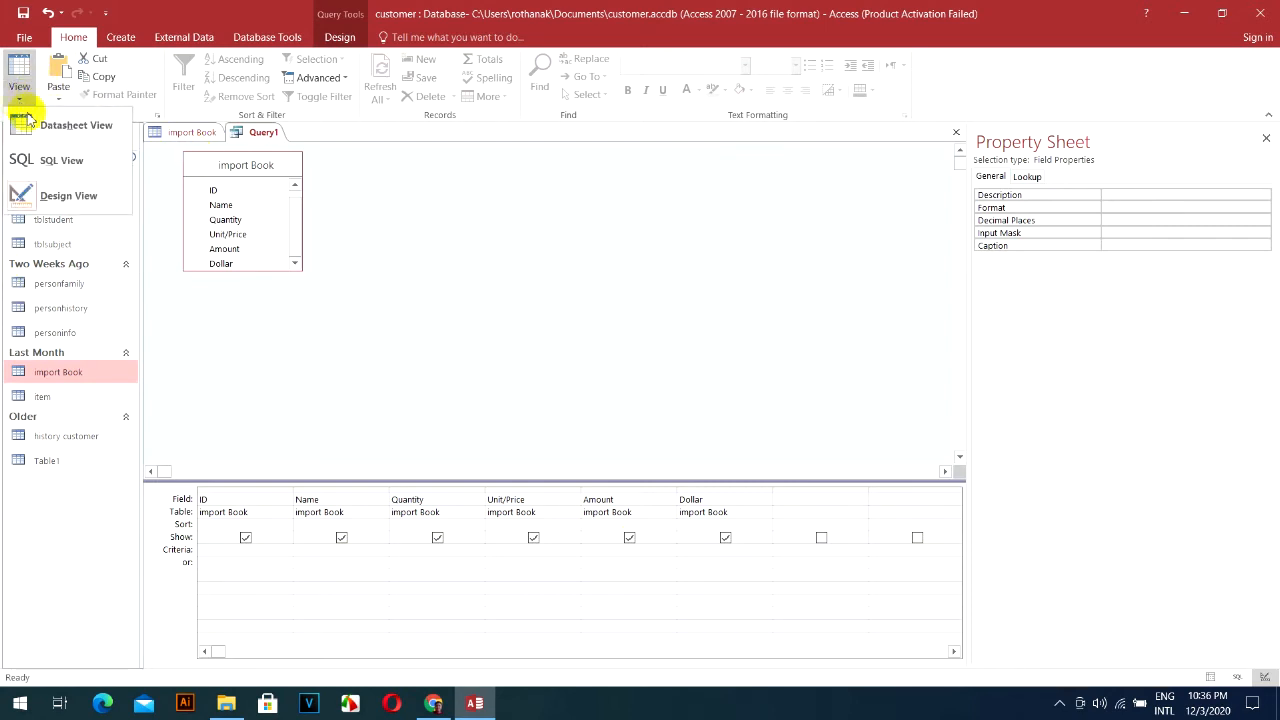
pyautogui.click(68, 137)
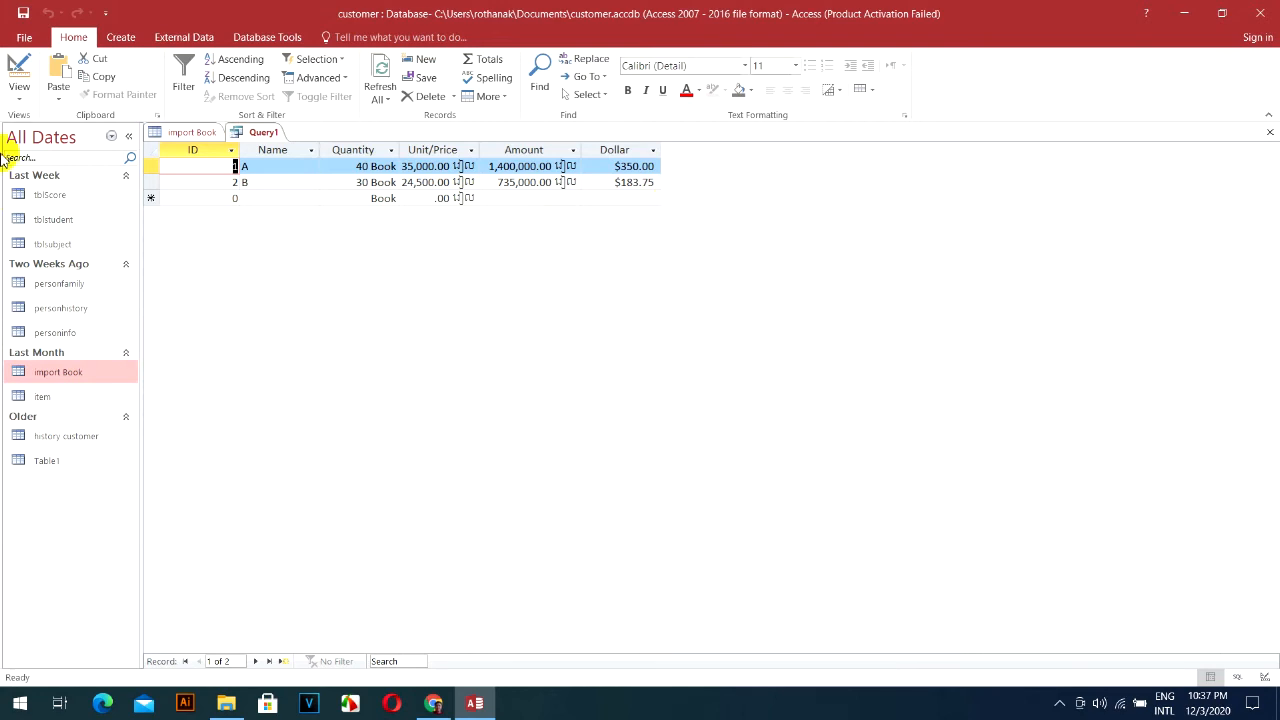
pyautogui.click(21, 99)
pyautogui.click(63, 196)
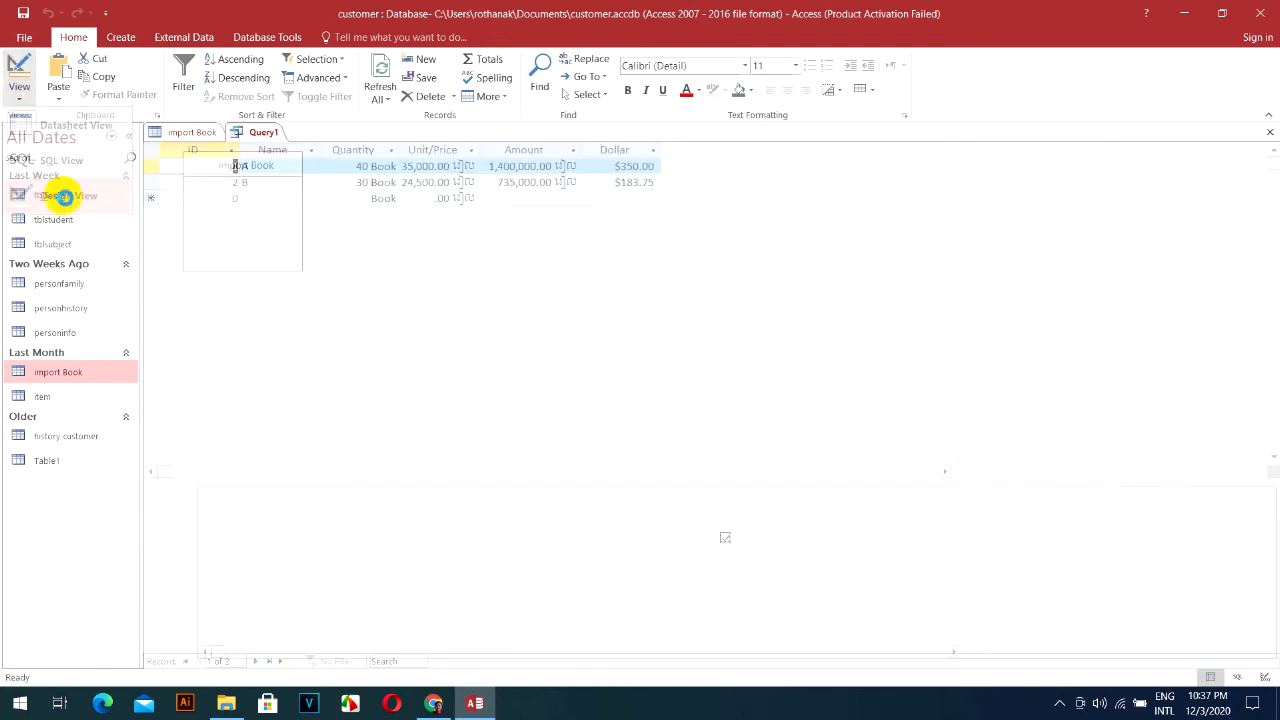
# Step: Hide the Dollar column from the query output and check the result in Datasheet View before returning to Design View
pyautogui.click(725, 539)
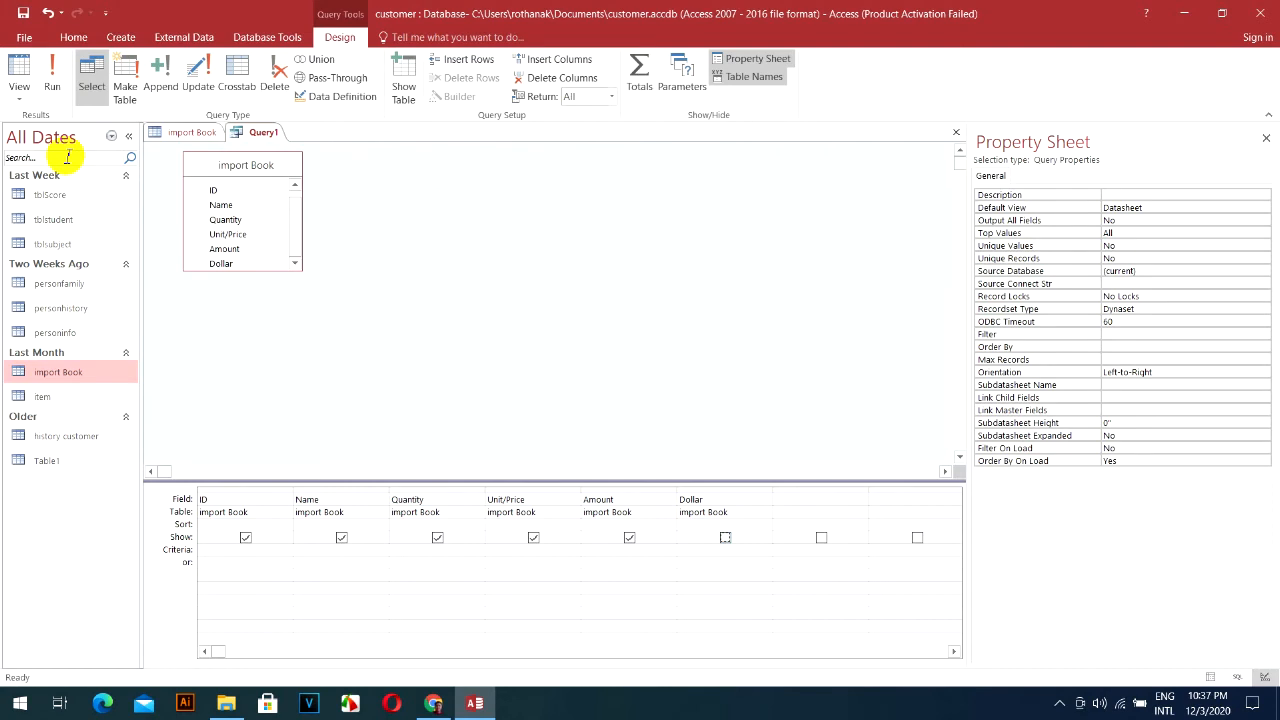
pyautogui.click(17, 67)
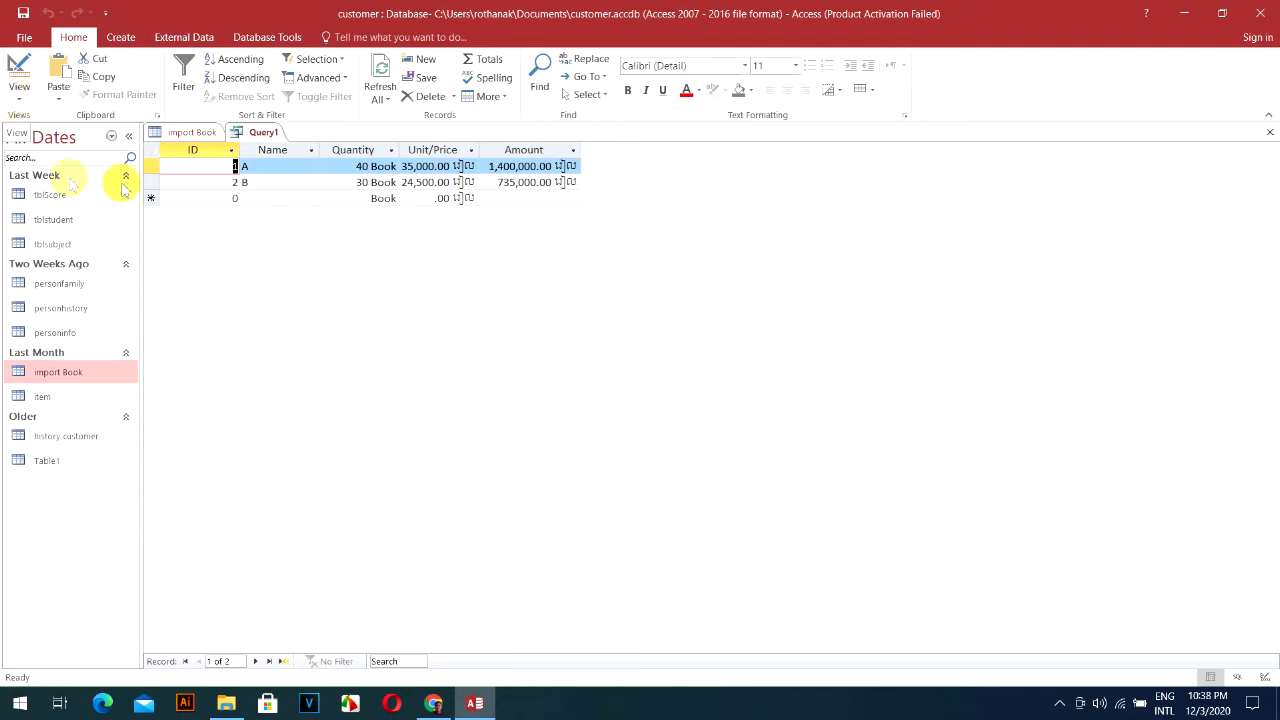
pyautogui.click(18, 104)
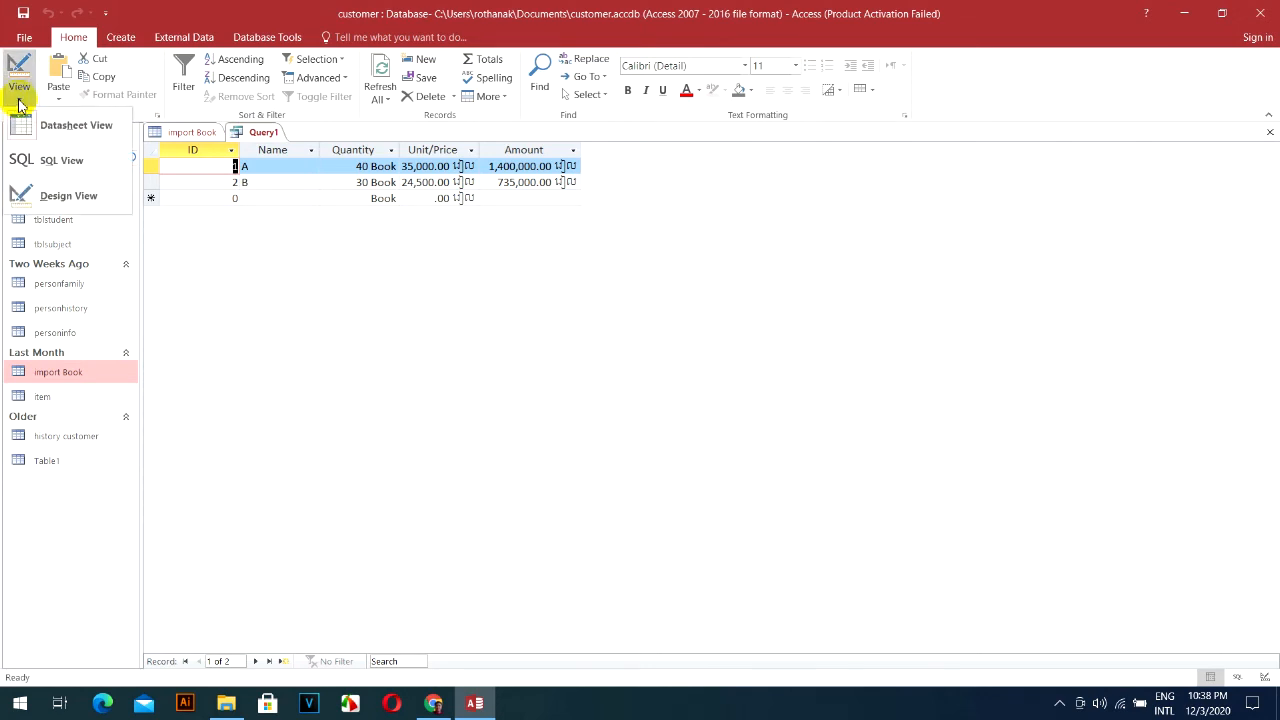
pyautogui.click(60, 200)
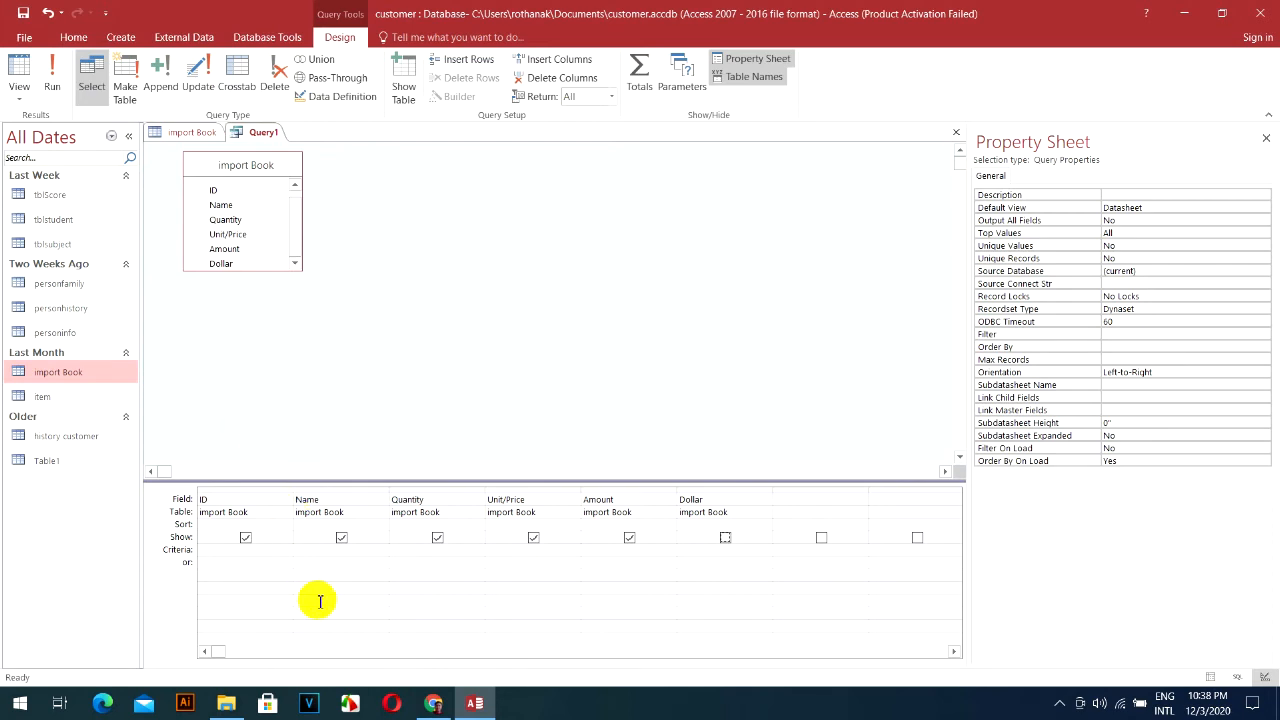
# Step: Set the ID field's criterion to 1 and check the filtered records in Datasheet View before returning to Design View
pyautogui.click(230, 551)
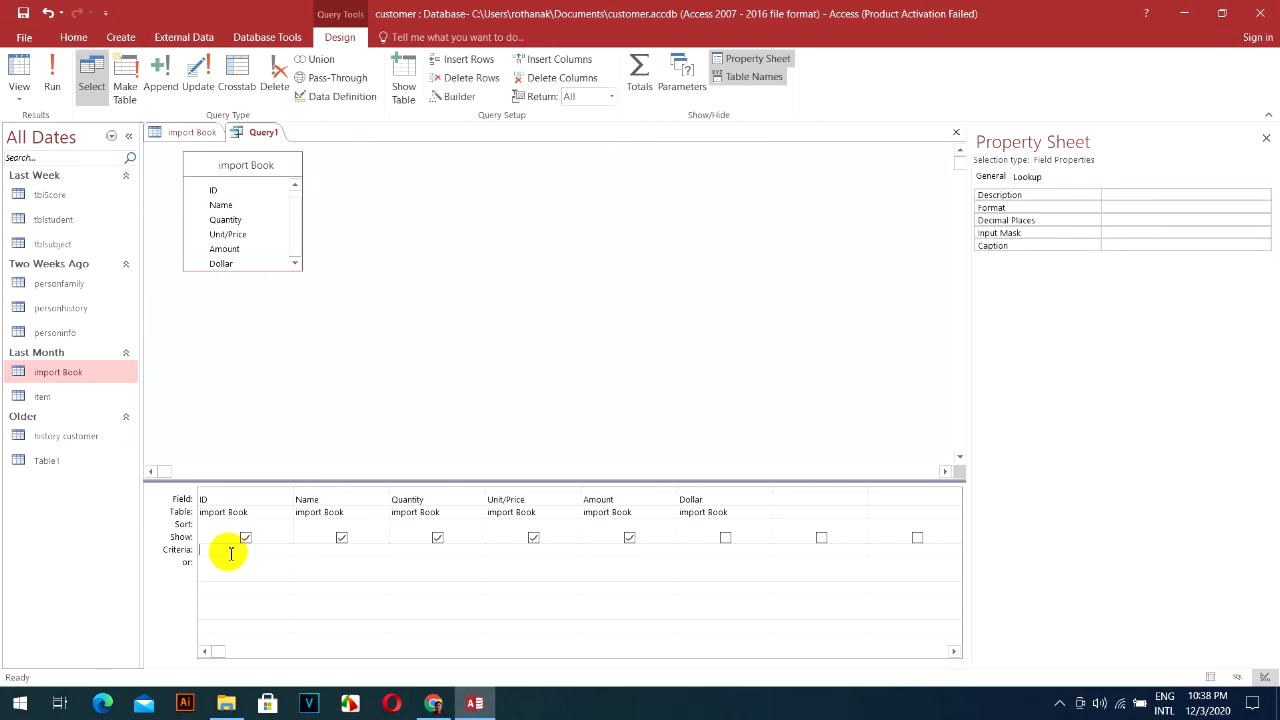
pyautogui.write('1')
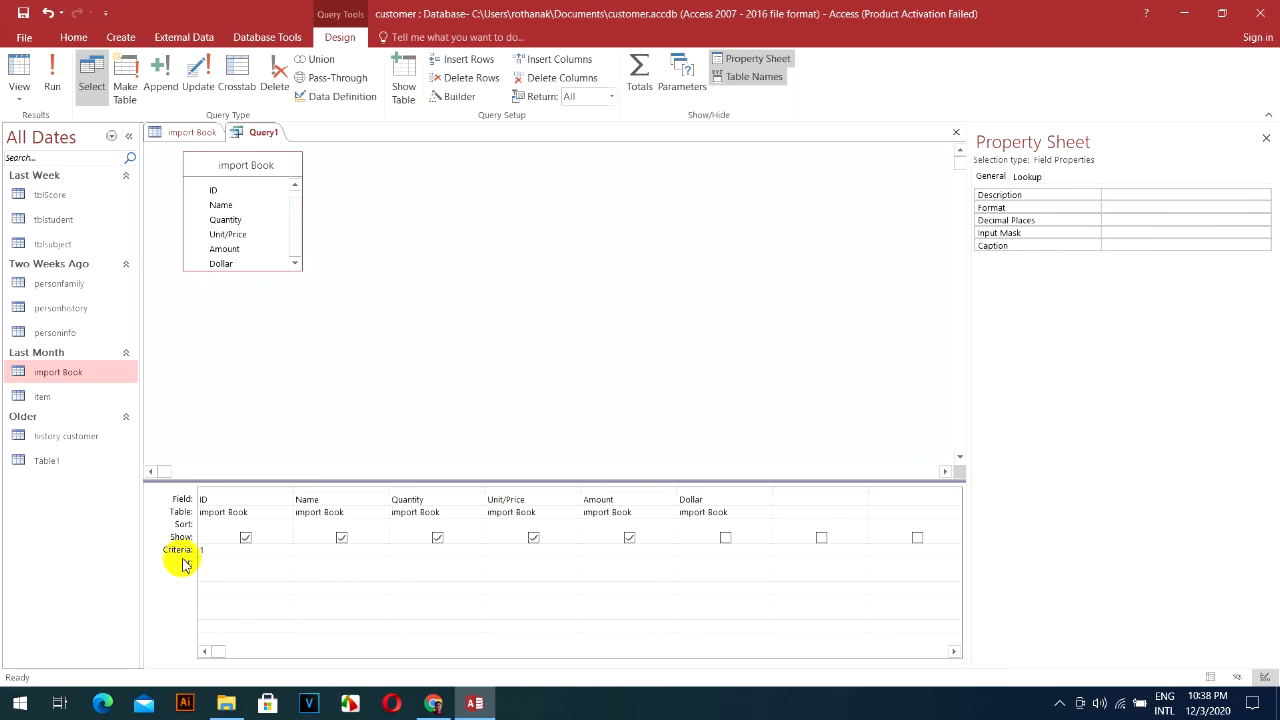
pyautogui.click(237, 569)
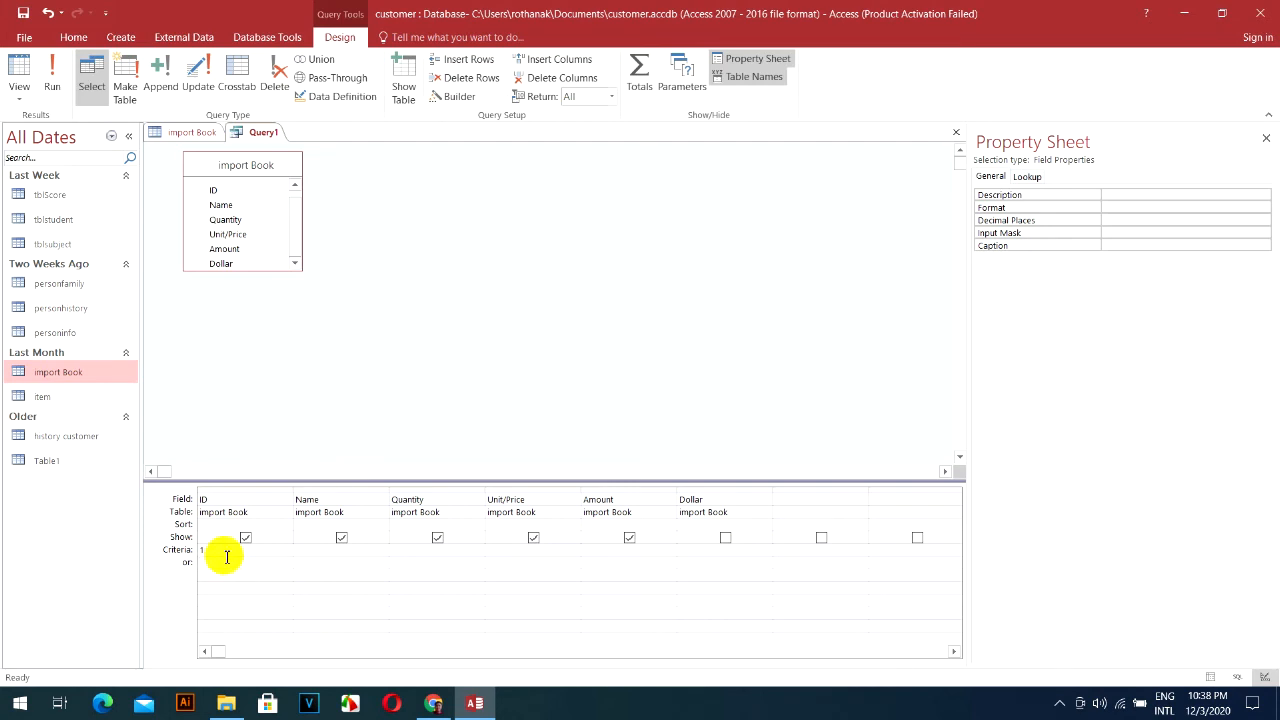
pyautogui.click(182, 552)
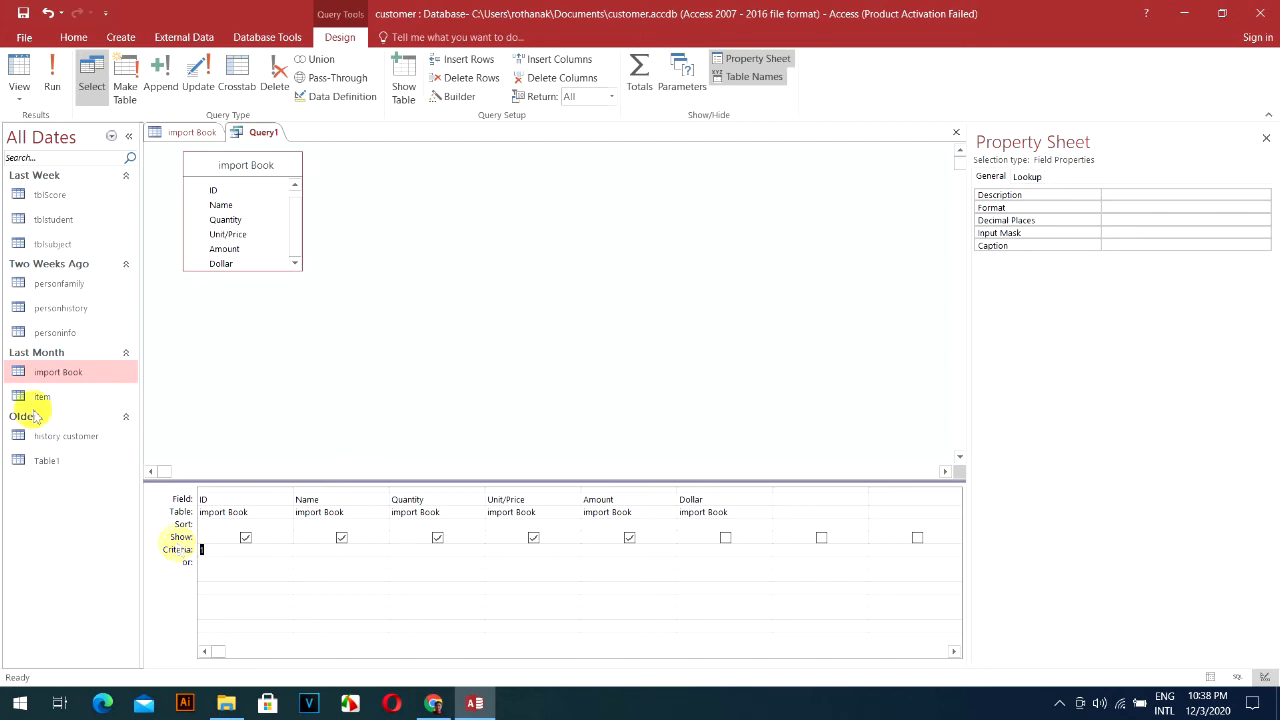
pyautogui.click(22, 82)
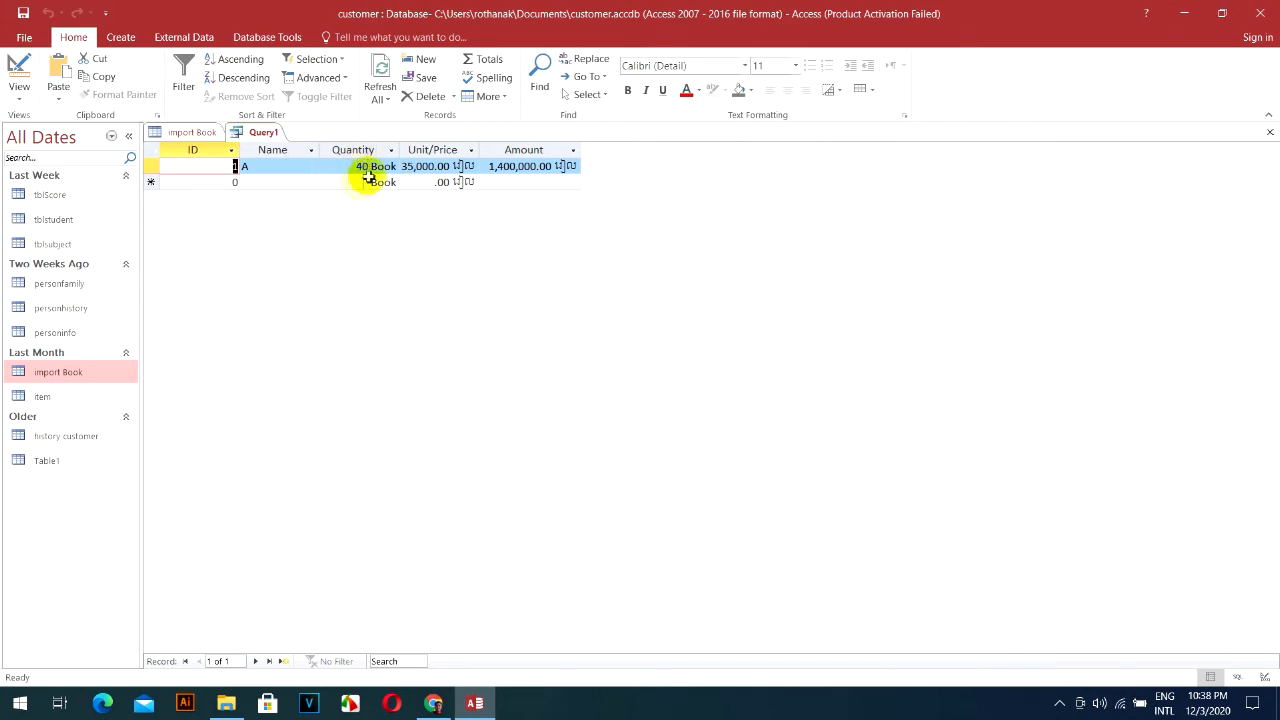
pyautogui.click(22, 100)
pyautogui.click(40, 190)
# Step: Clear the criterion of the ID field in the query grid
pyautogui.click(237, 553)
pyautogui.write('1')
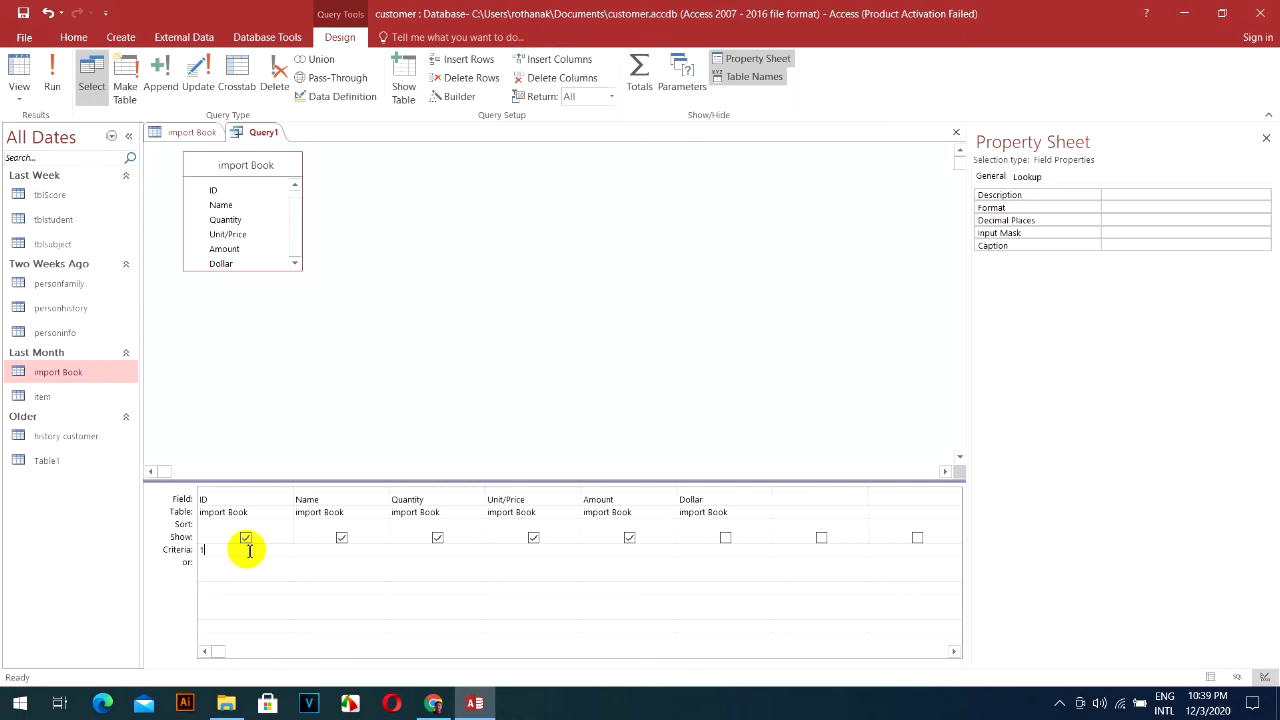
pyautogui.click(325, 80)
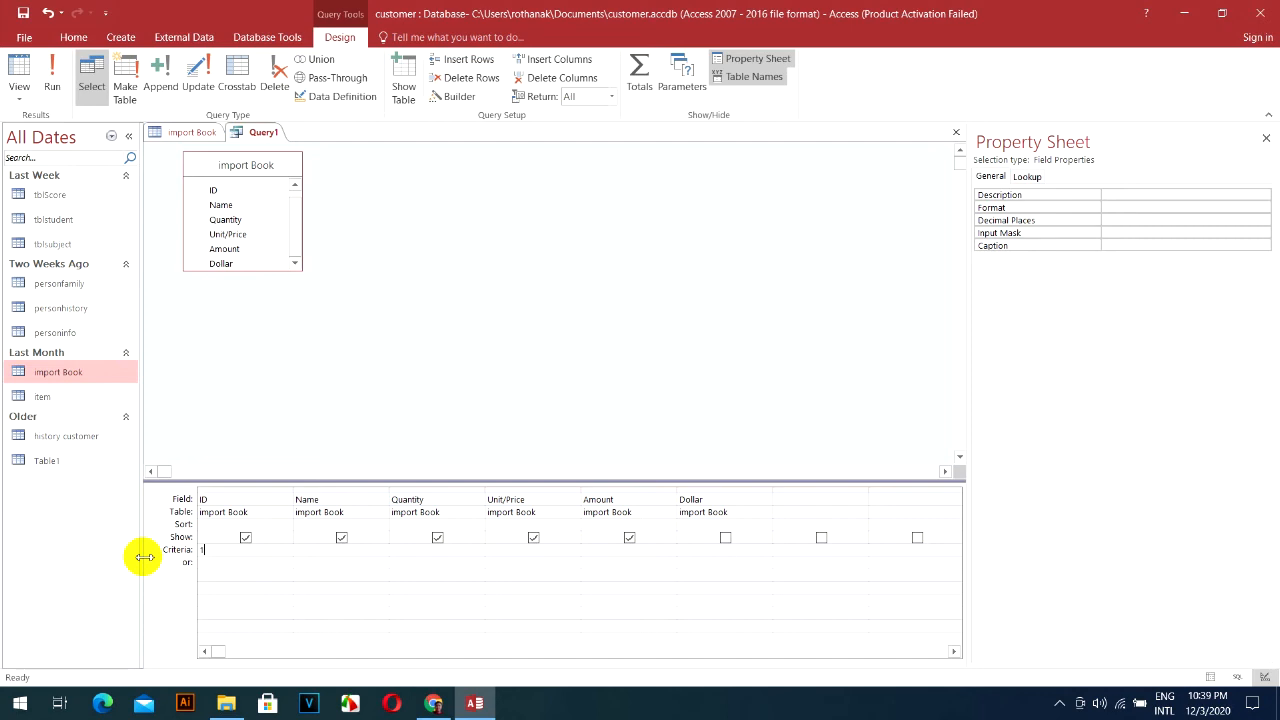
pyautogui.press('BackSpace')
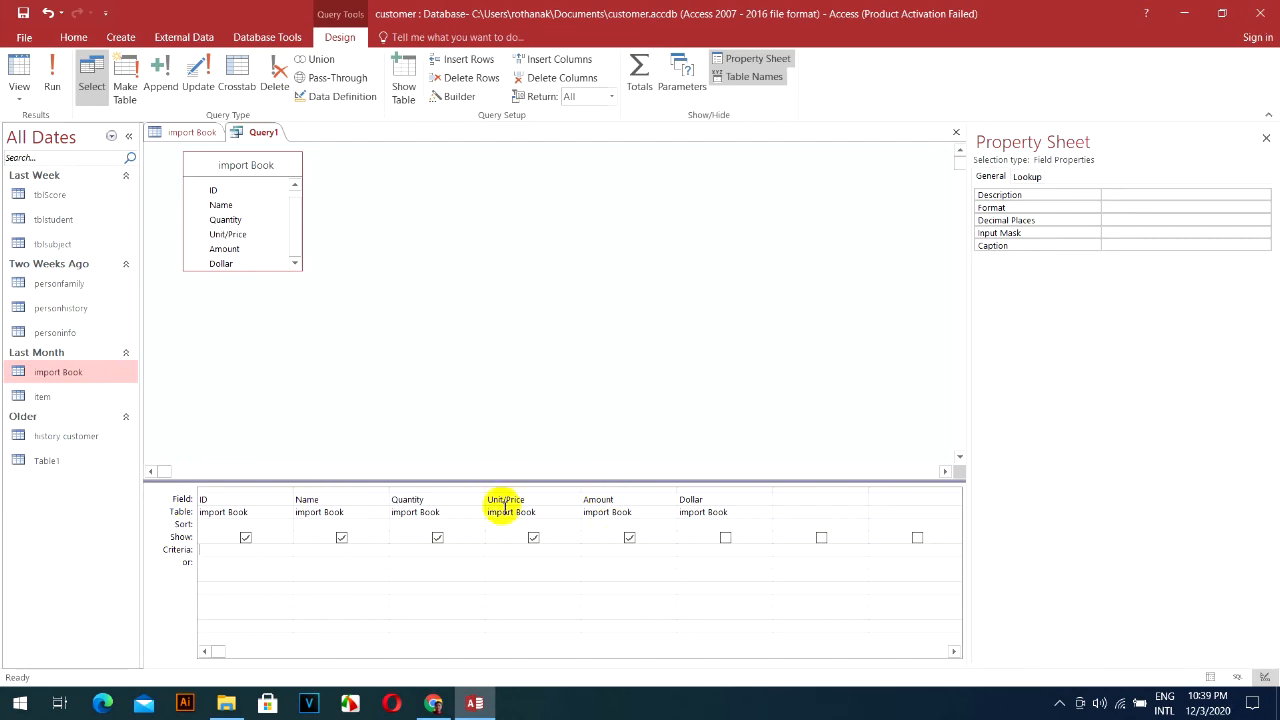
# Step: Set the Unit/Price criterion to >5000 and check the records in Datasheet View before returning to Design View
pyautogui.click(499, 556)
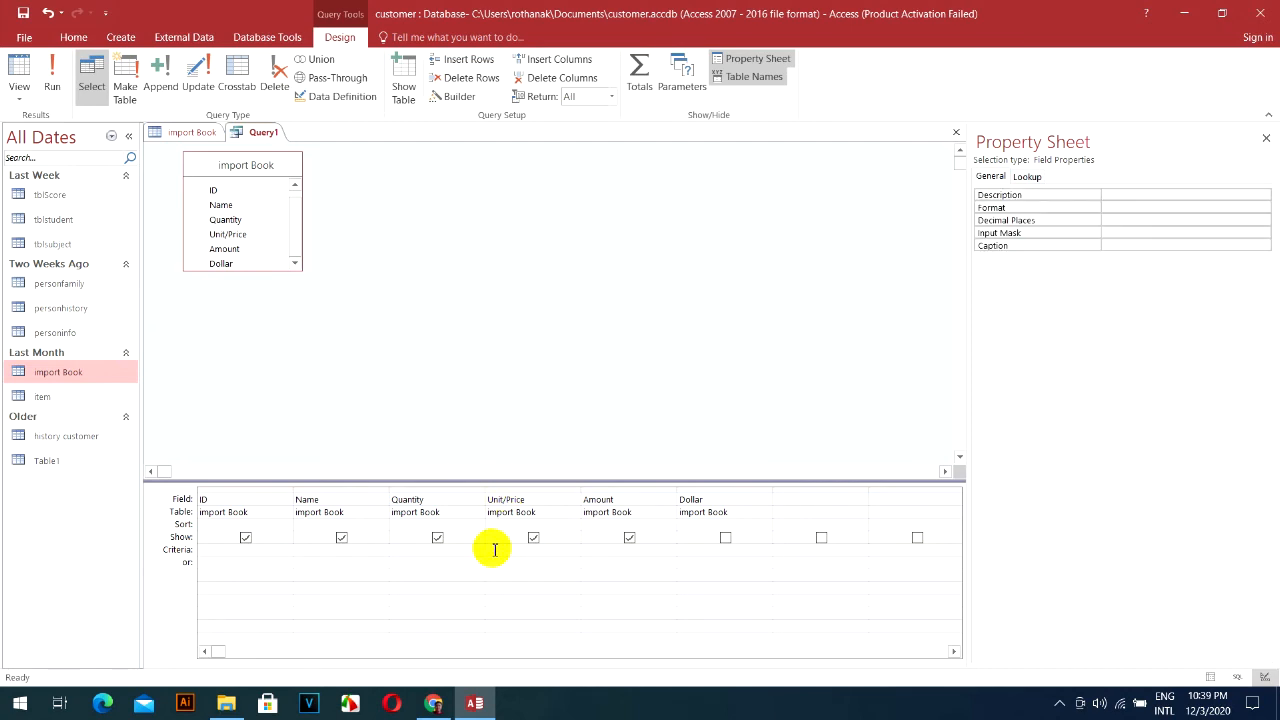
pyautogui.write('>100')
pyautogui.write('0')
pyautogui.click(19, 67)
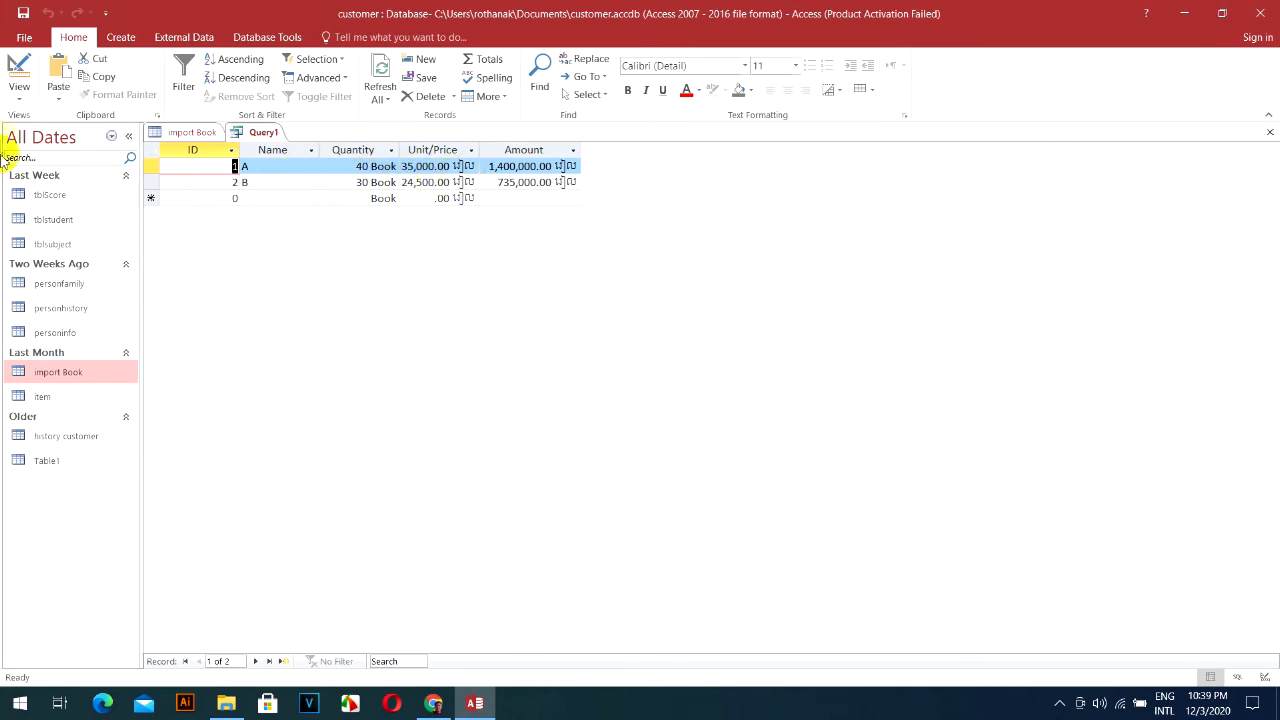
pyautogui.click(18, 100)
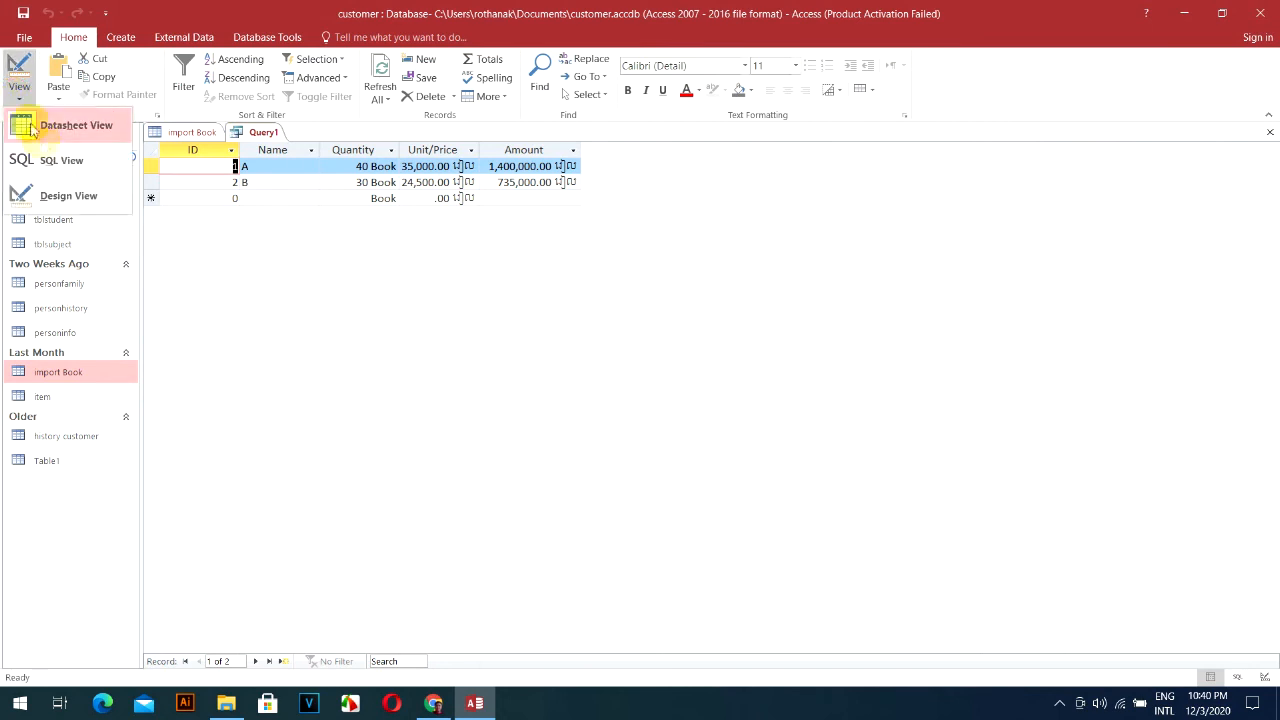
pyautogui.click(62, 193)
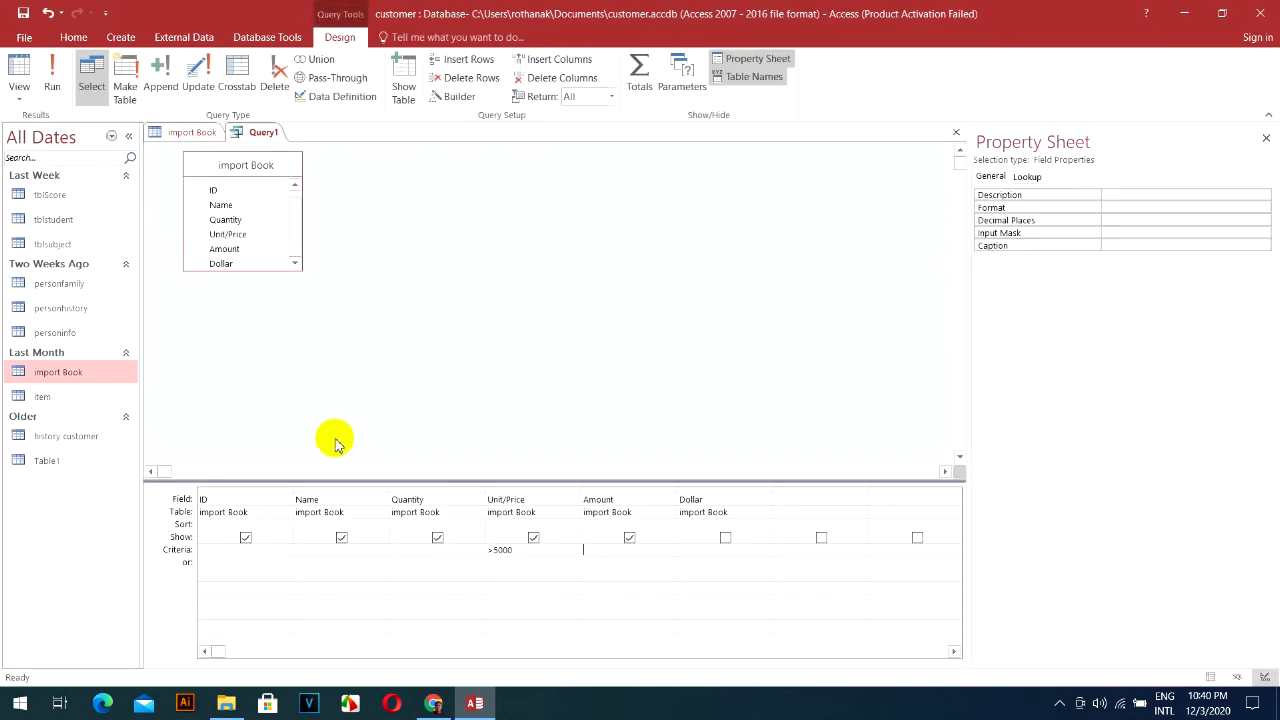
# Step: Change the Unit/Price criterion to >5000000 and check the records in Datasheet View before returning to Design View
pyautogui.click(551, 548)
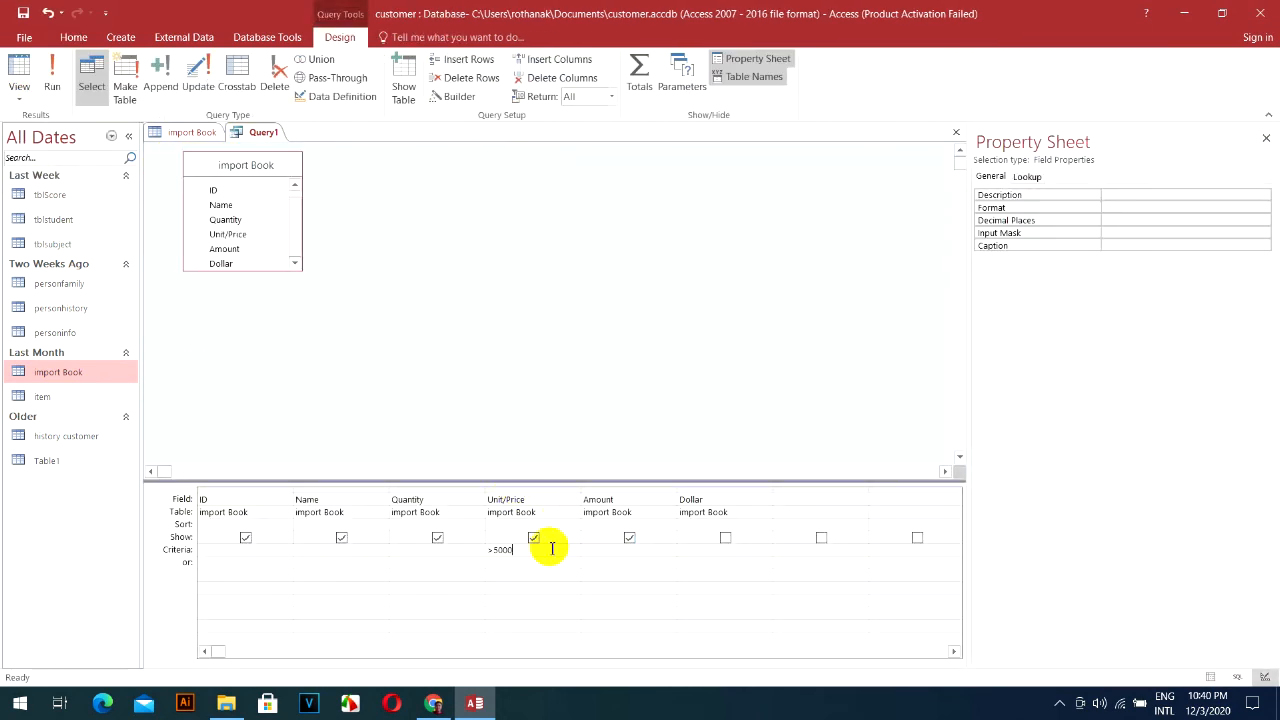
pyautogui.press('BackSpace')
pyautogui.press('BackSpace')
pyautogui.press('BackSpace')
pyautogui.write('000000')
pyautogui.press('Tab')
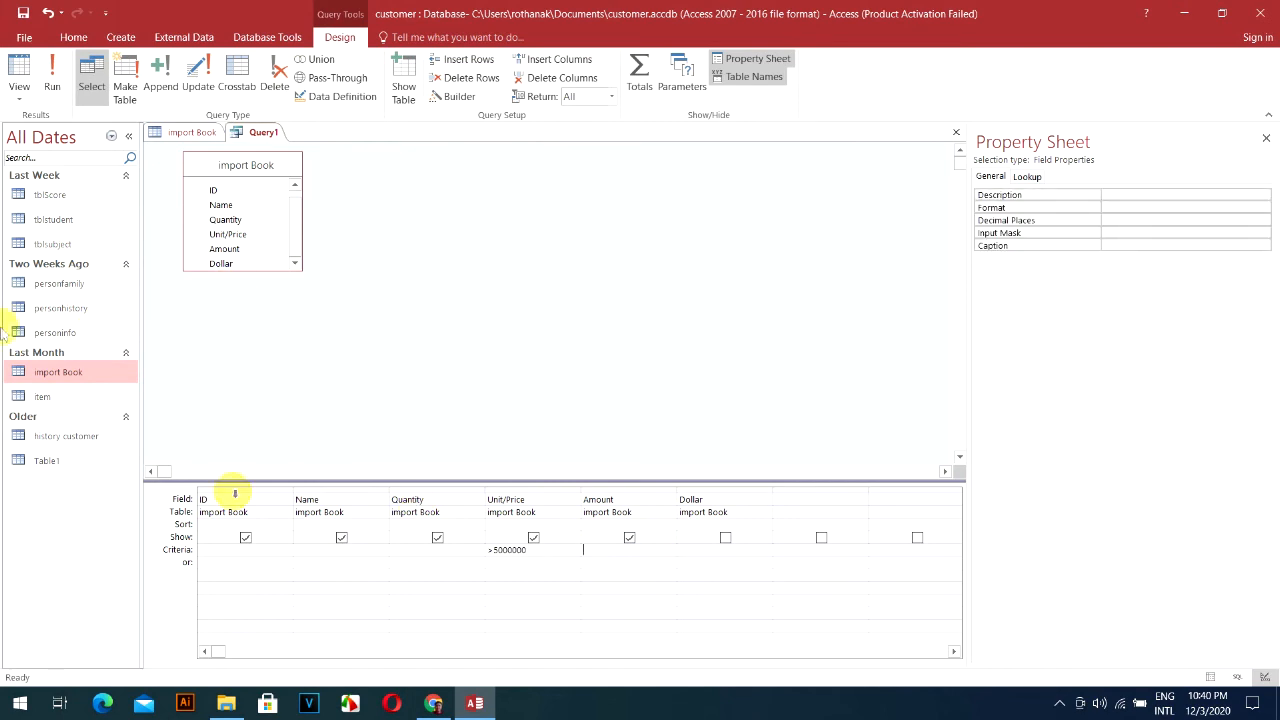
pyautogui.click(20, 80)
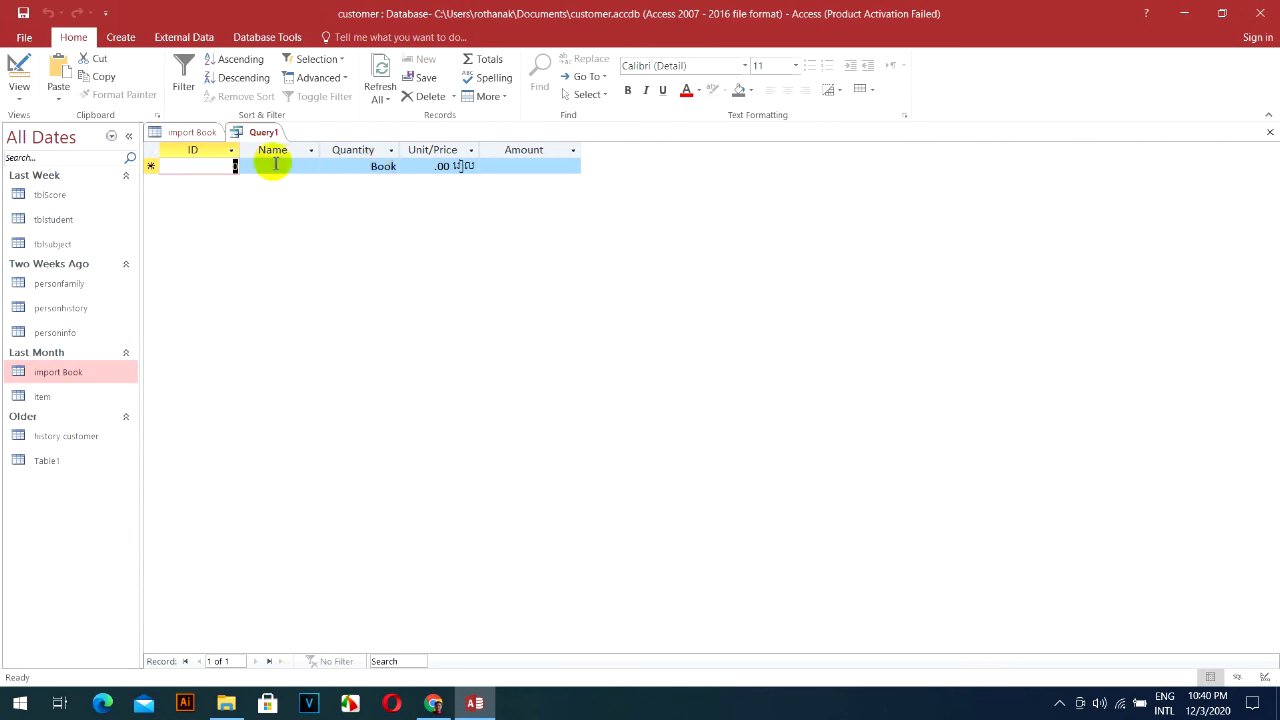
pyautogui.click(19, 92)
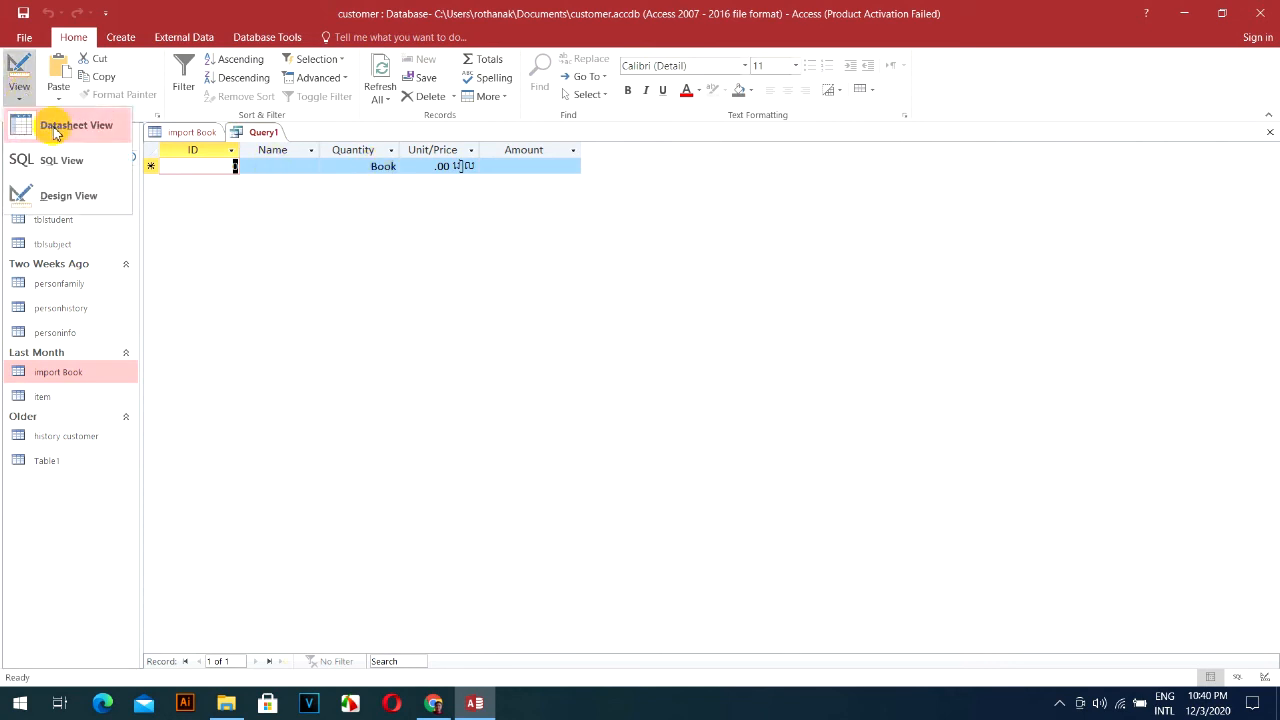
pyautogui.click(68, 194)
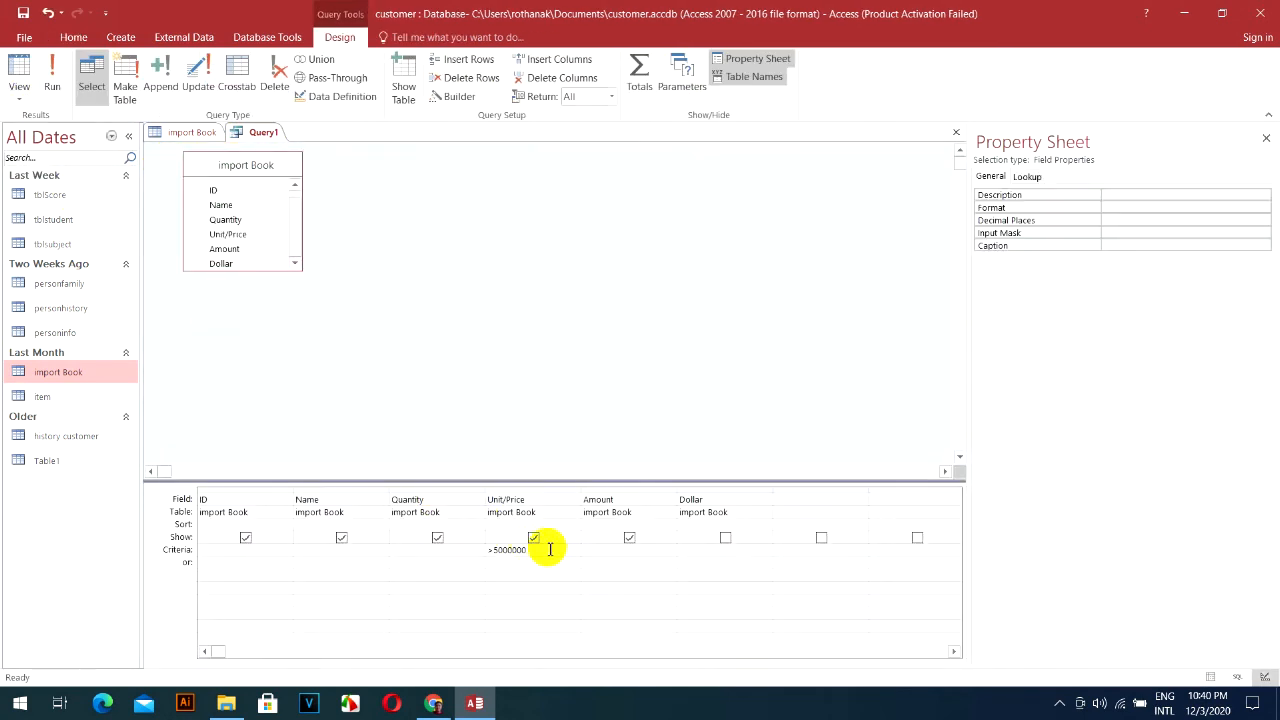
pyautogui.moveTo(524, 551); pyautogui.dragTo(449, 551)
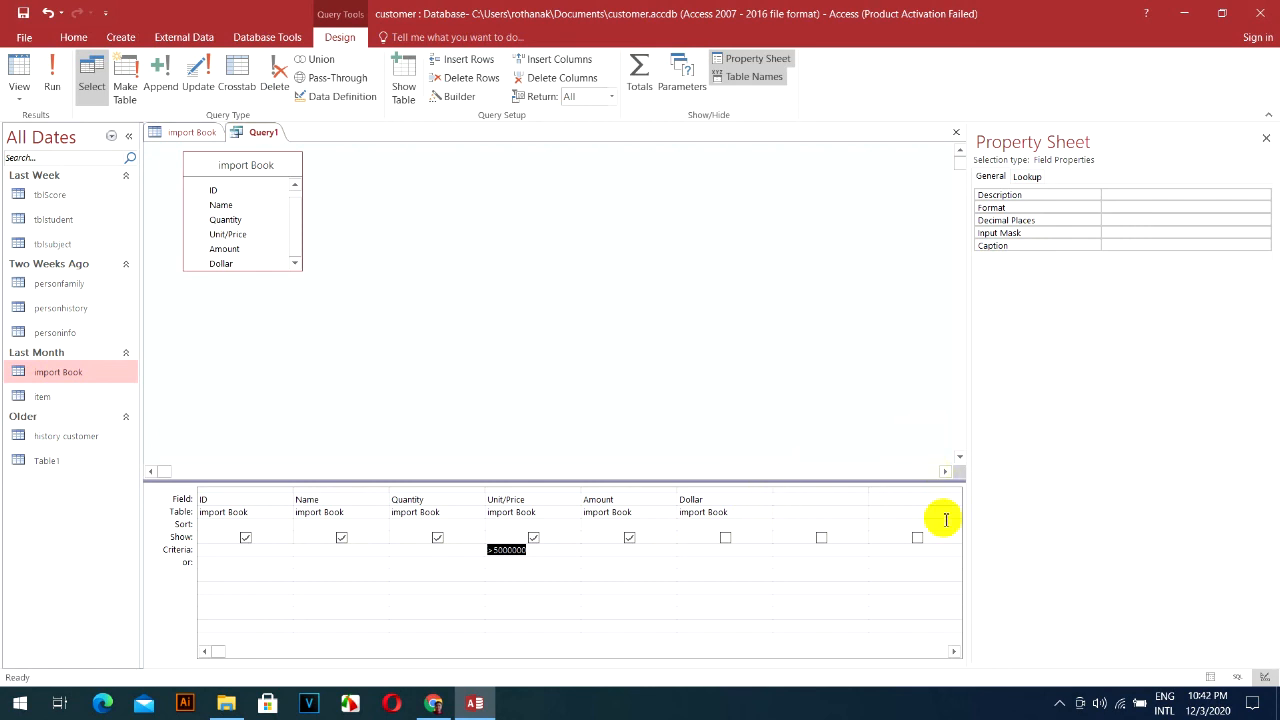
pyautogui.click(1058, 700)
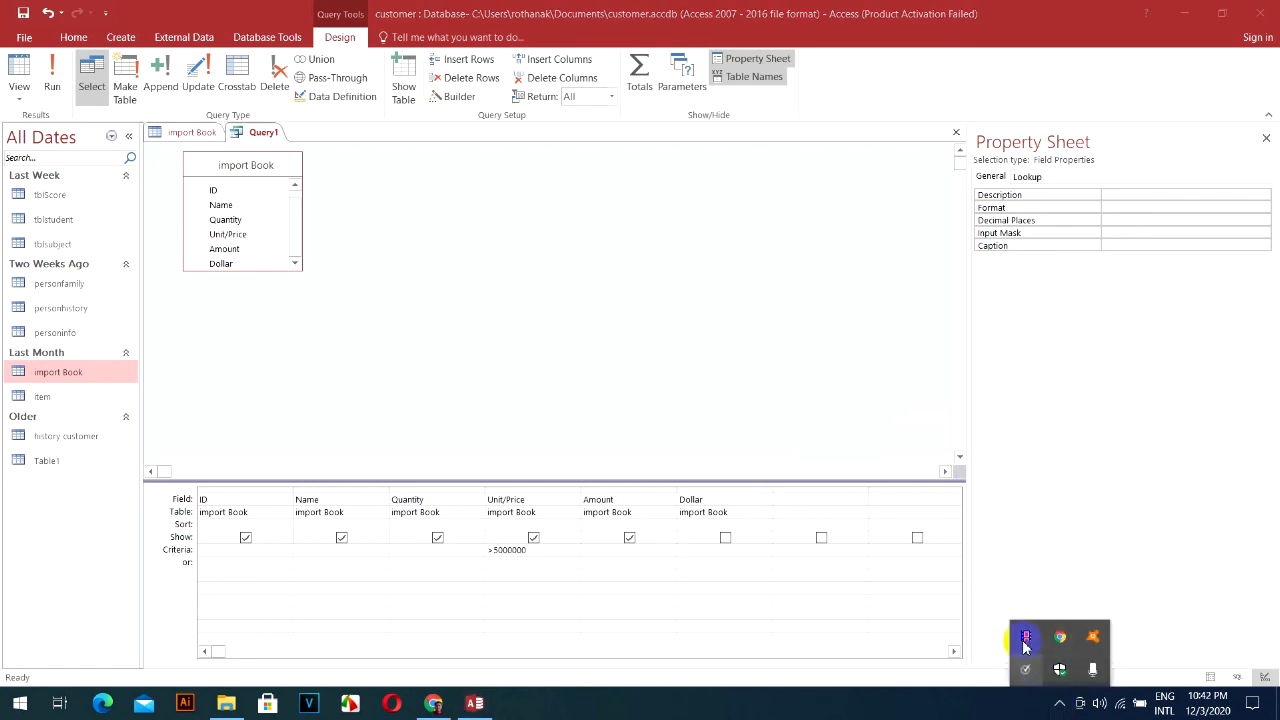